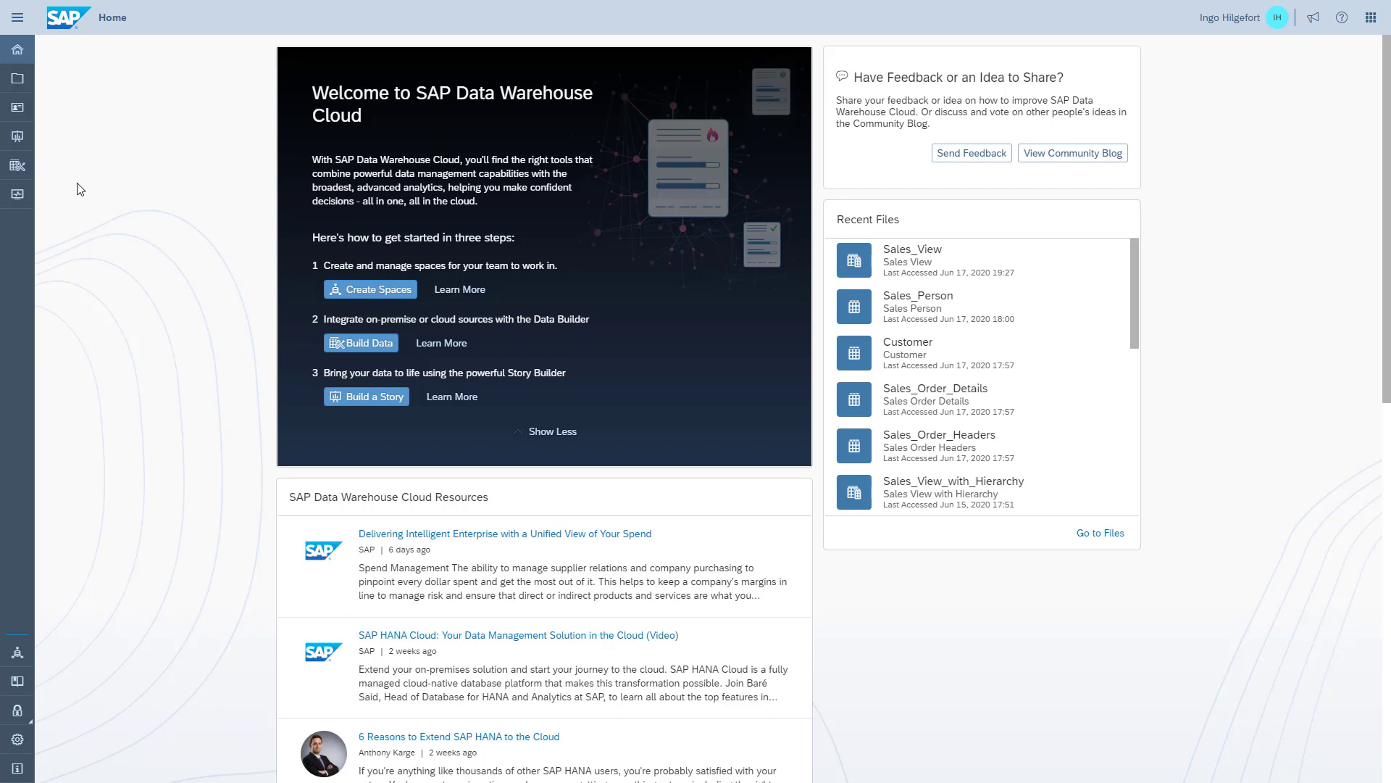
Step: Open Sales View from My First Space in the Data Builder's graphical editor
left_click(13, 168)
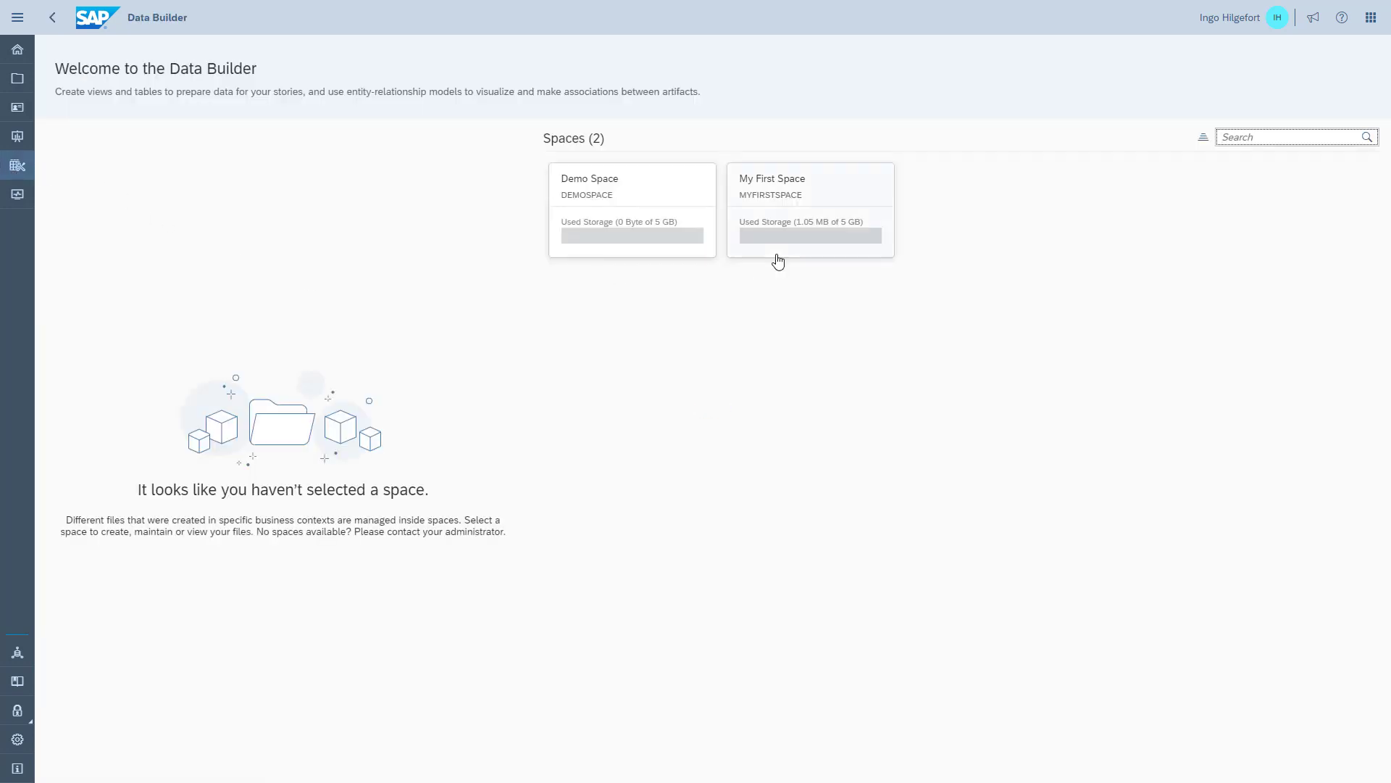
left_click(779, 255)
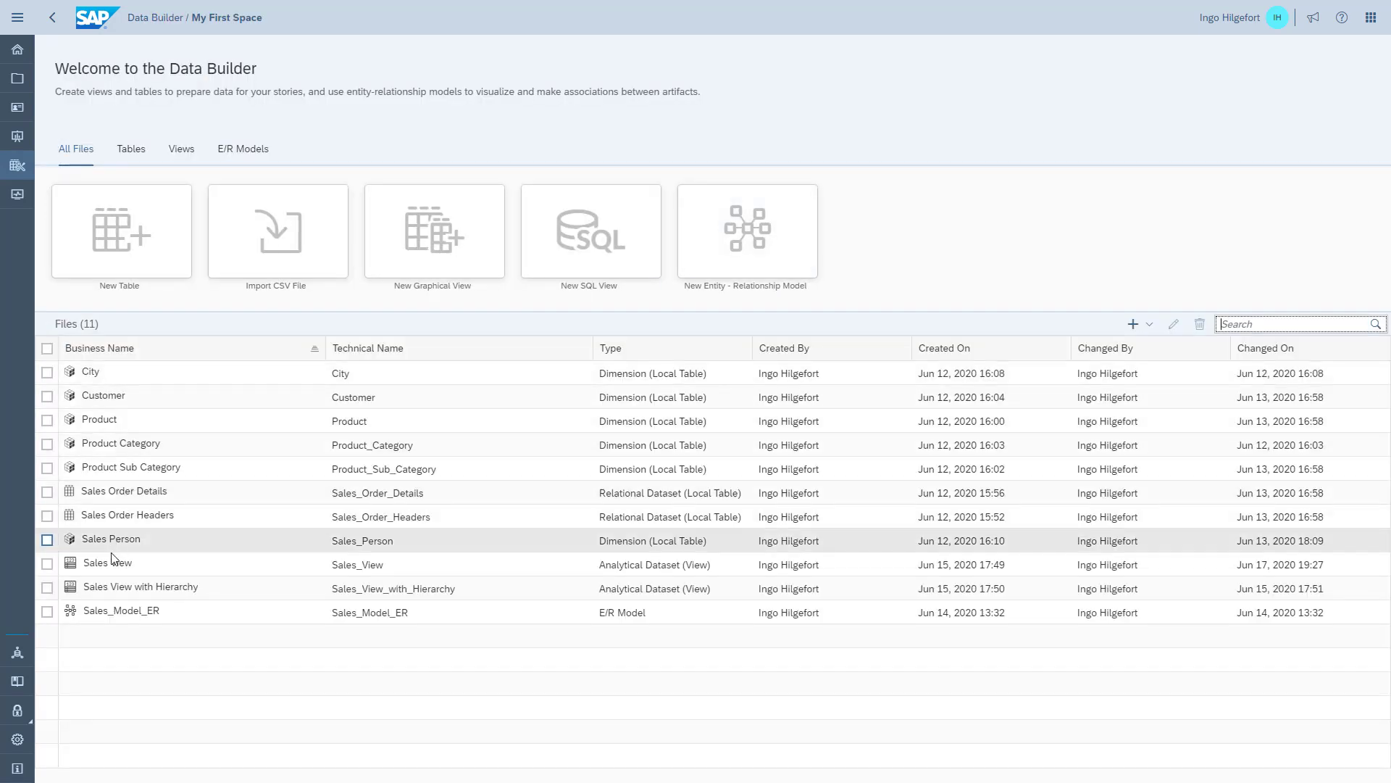
left_click(108, 565)
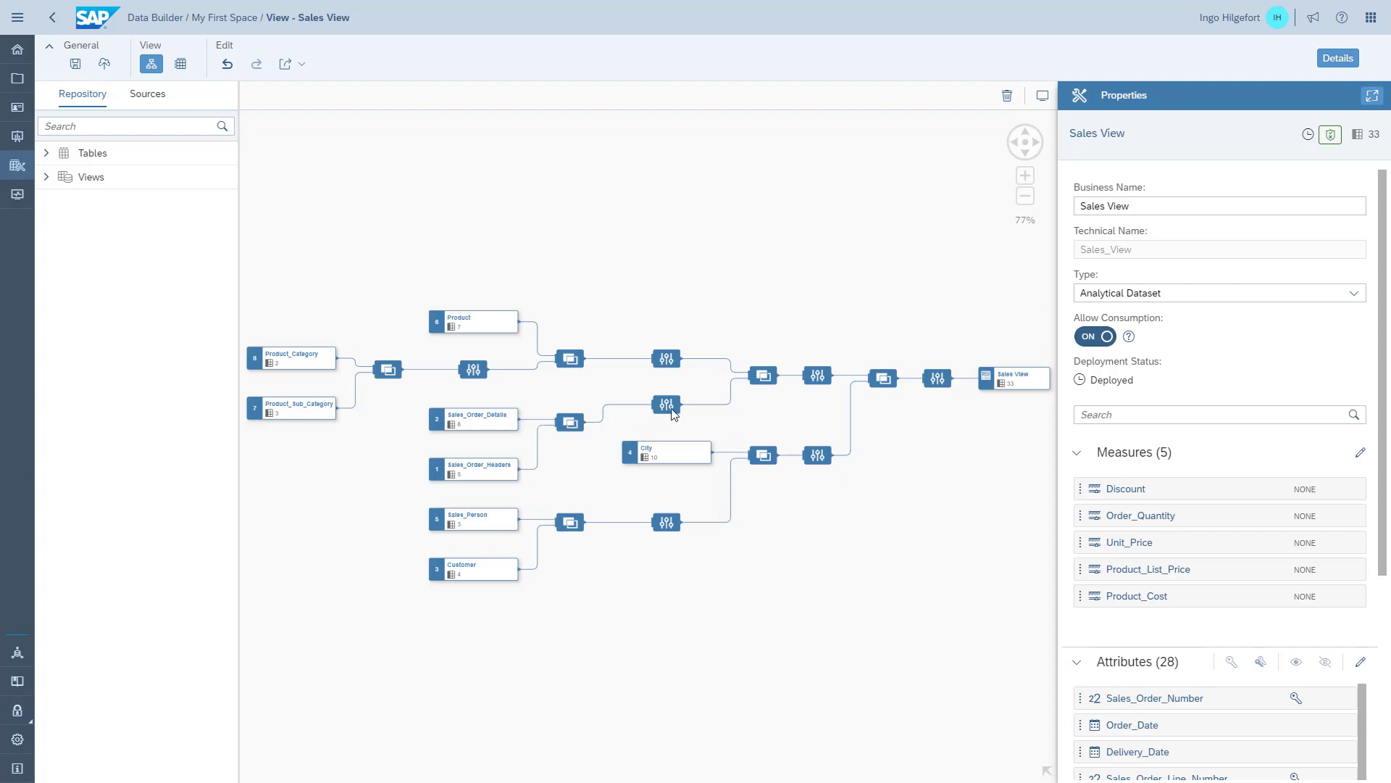
Step: Add a Calculated Columns step after the projection and create a new calculated column in it
mouse_move(671, 410)
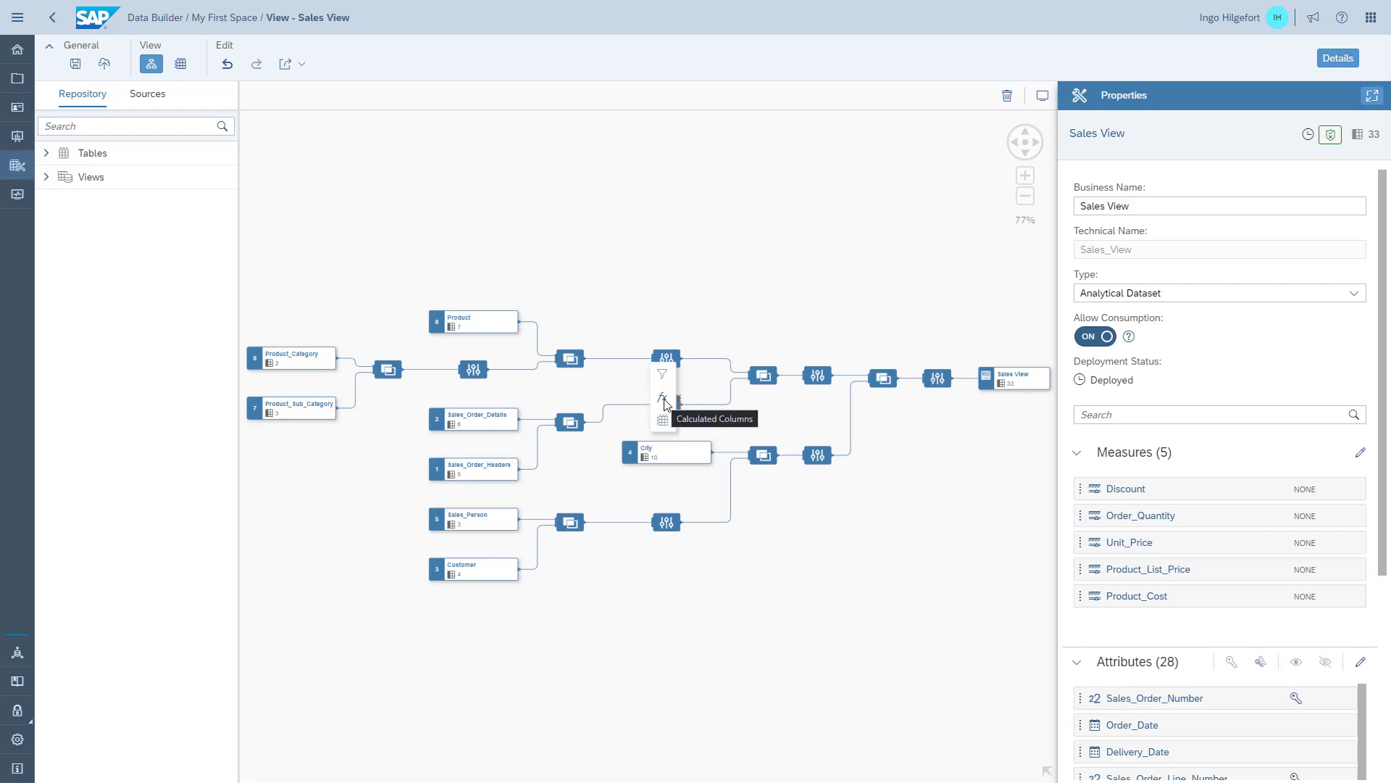
left_click(664, 401)
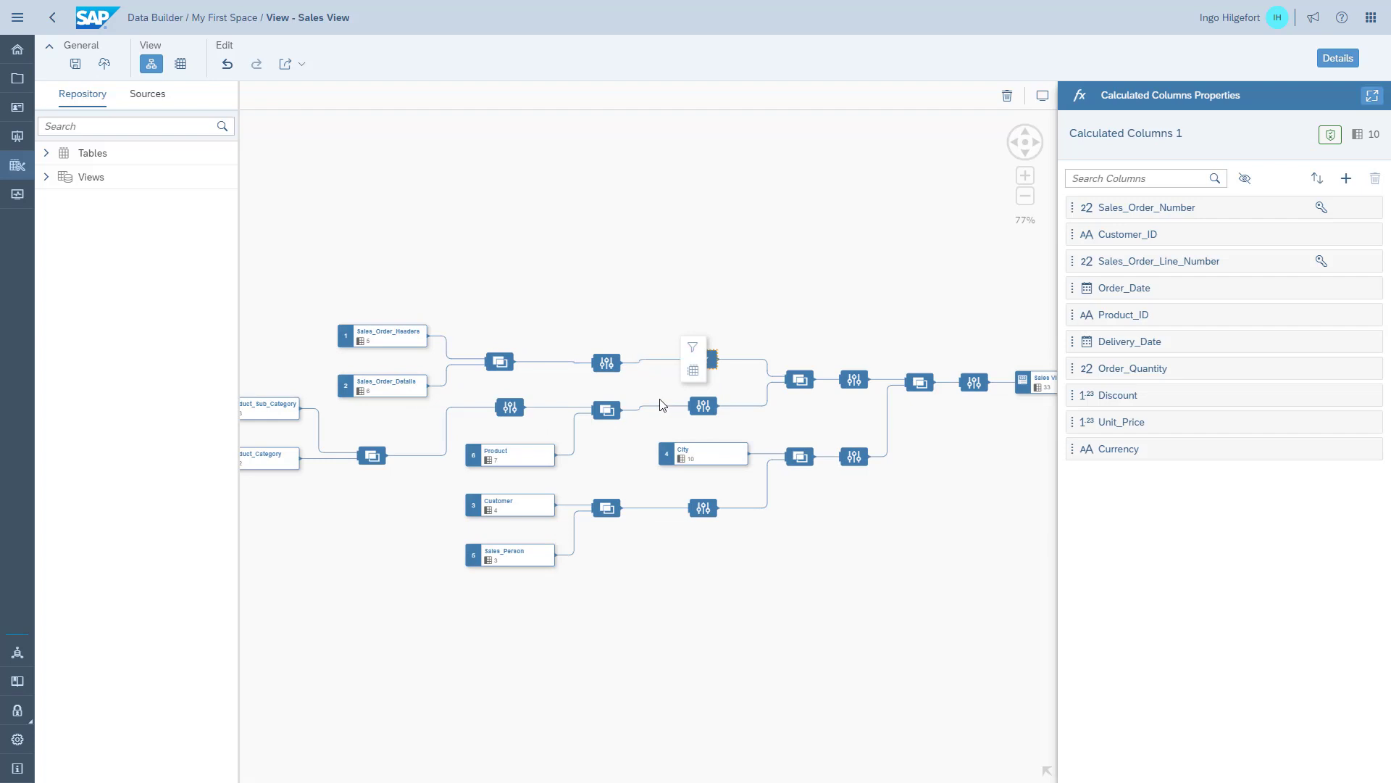
left_click(703, 291)
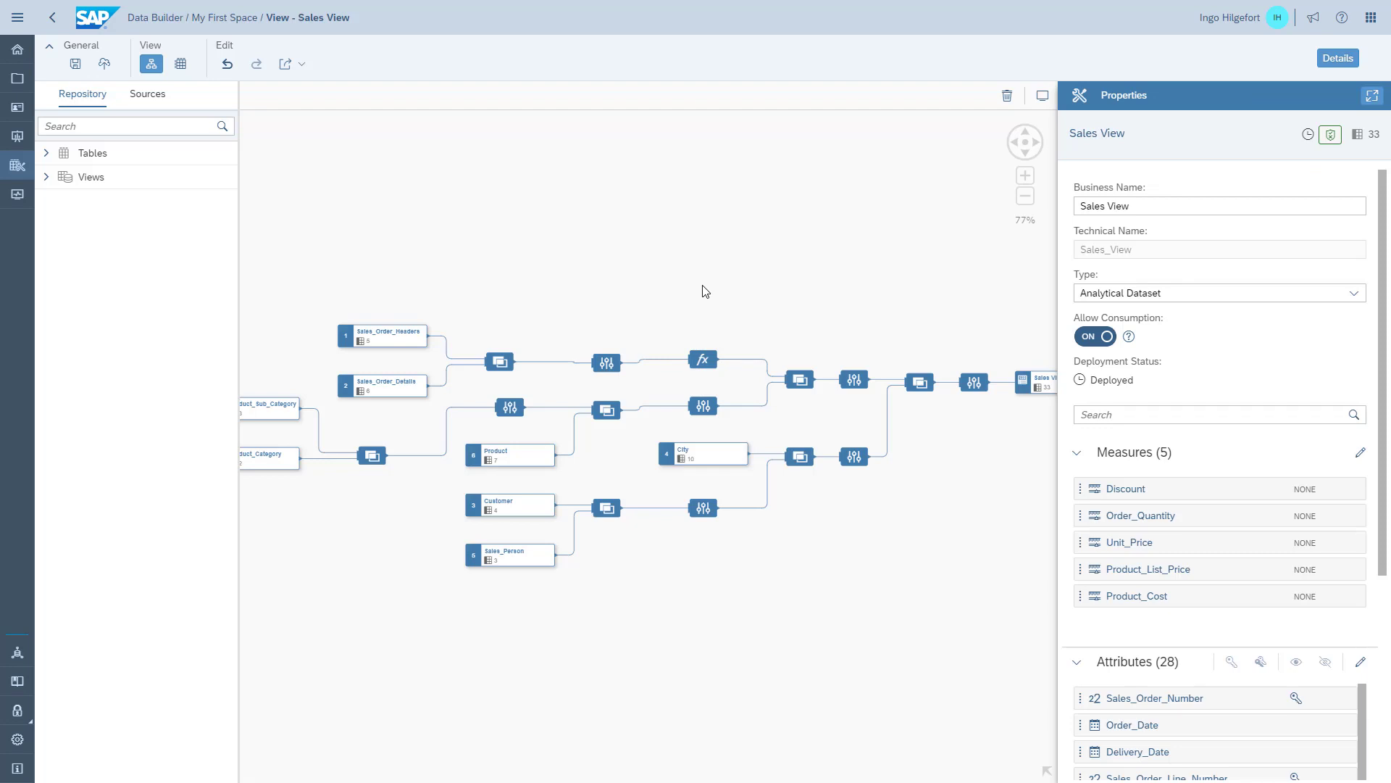
left_click(712, 362)
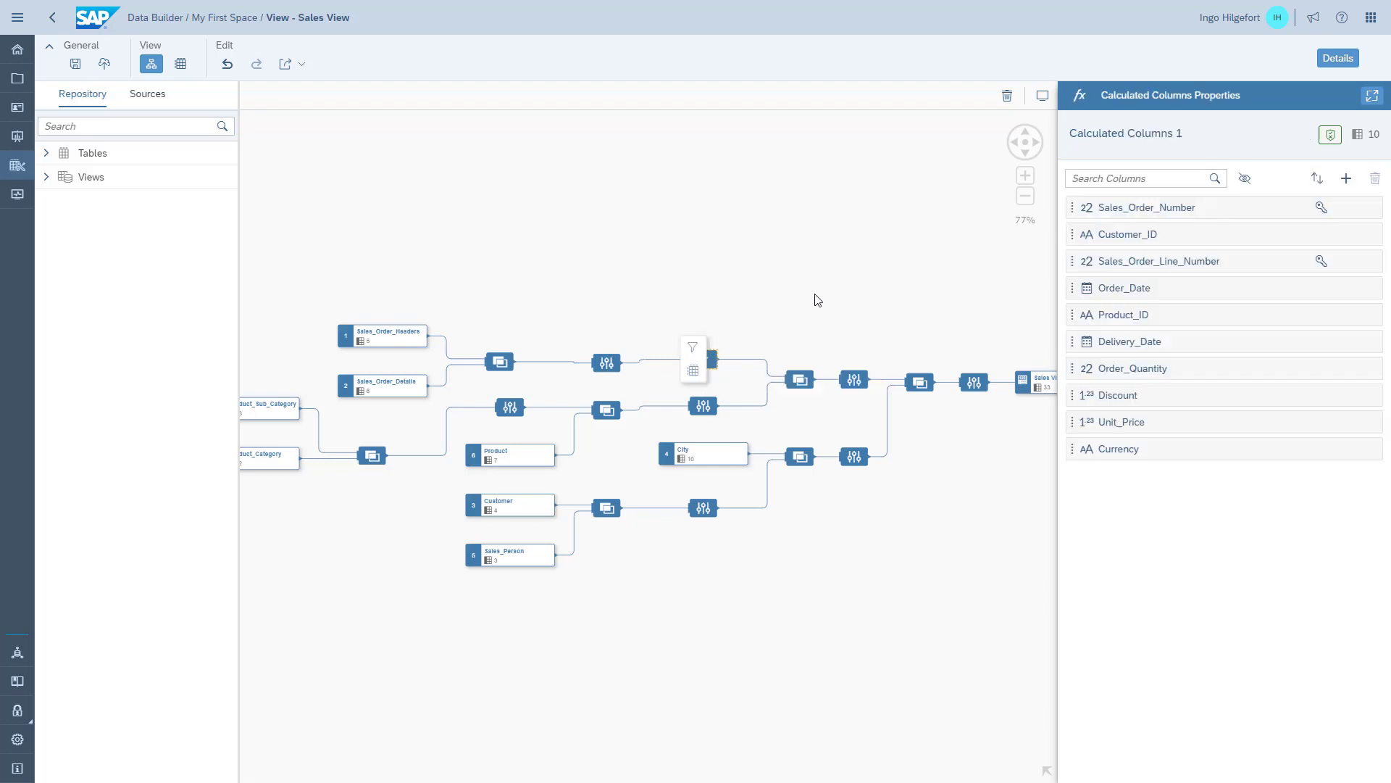
left_click(930, 490)
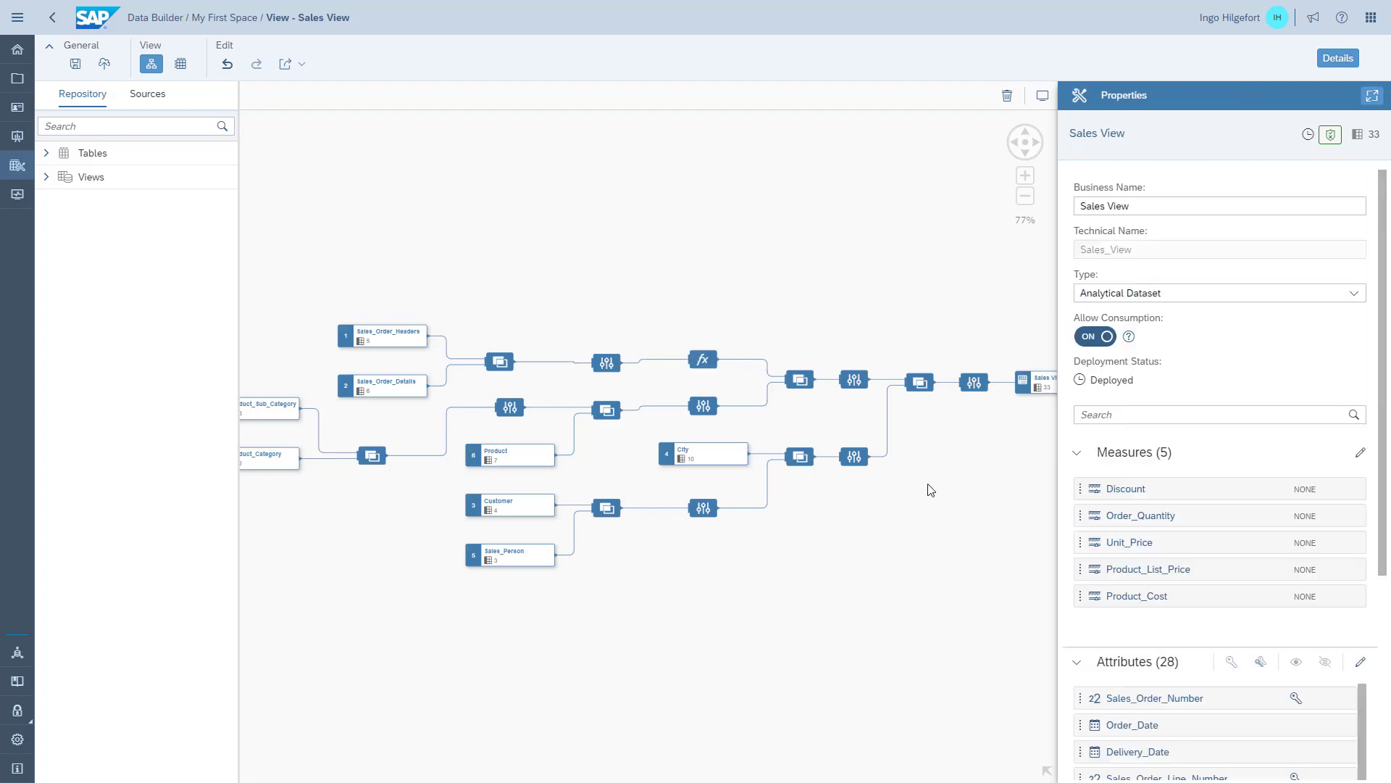
left_click(701, 362)
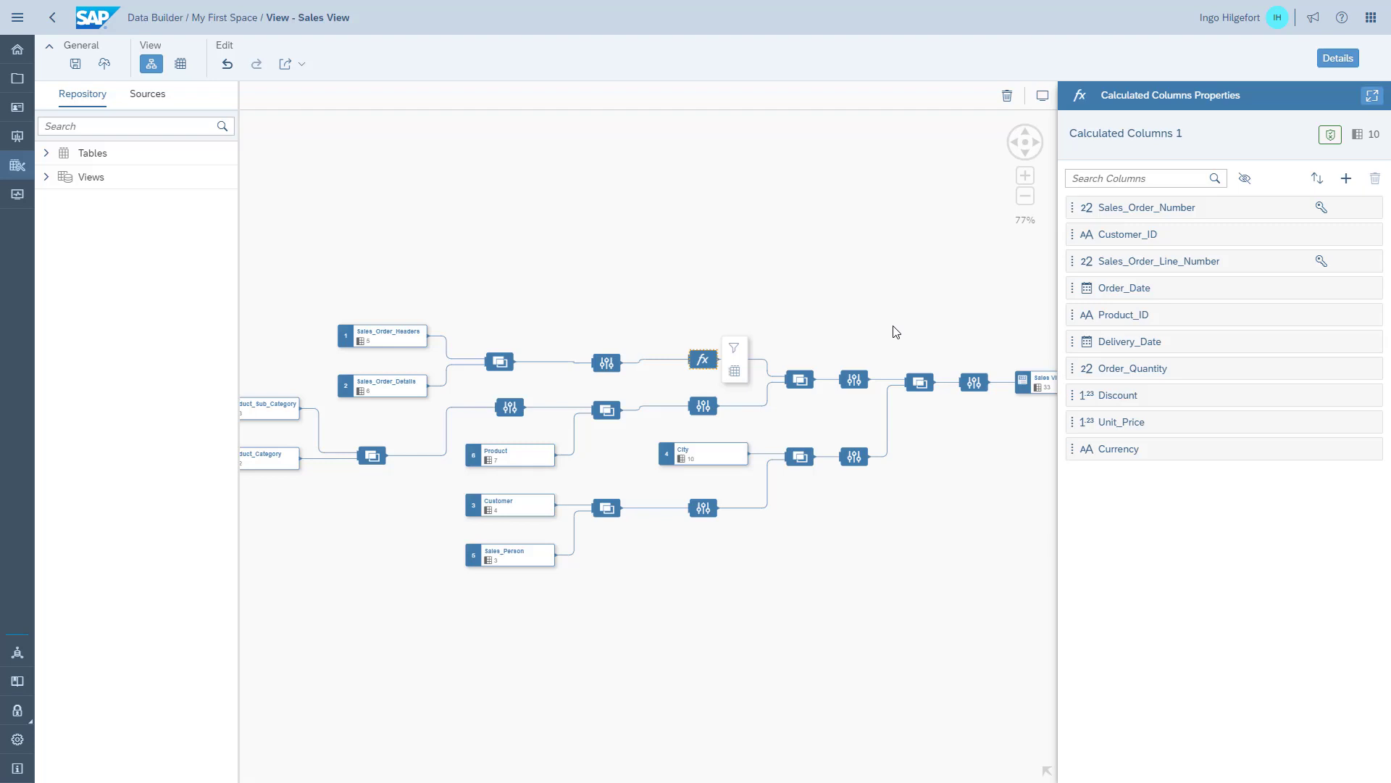
left_click(1347, 186)
Step: Rename the new calculated column to Delivery_Time_in_Days
left_click(1186, 228)
key("ctrl+a")
key("BackSpace")
type("Delivery_Time_in_Days")
key("Tab")
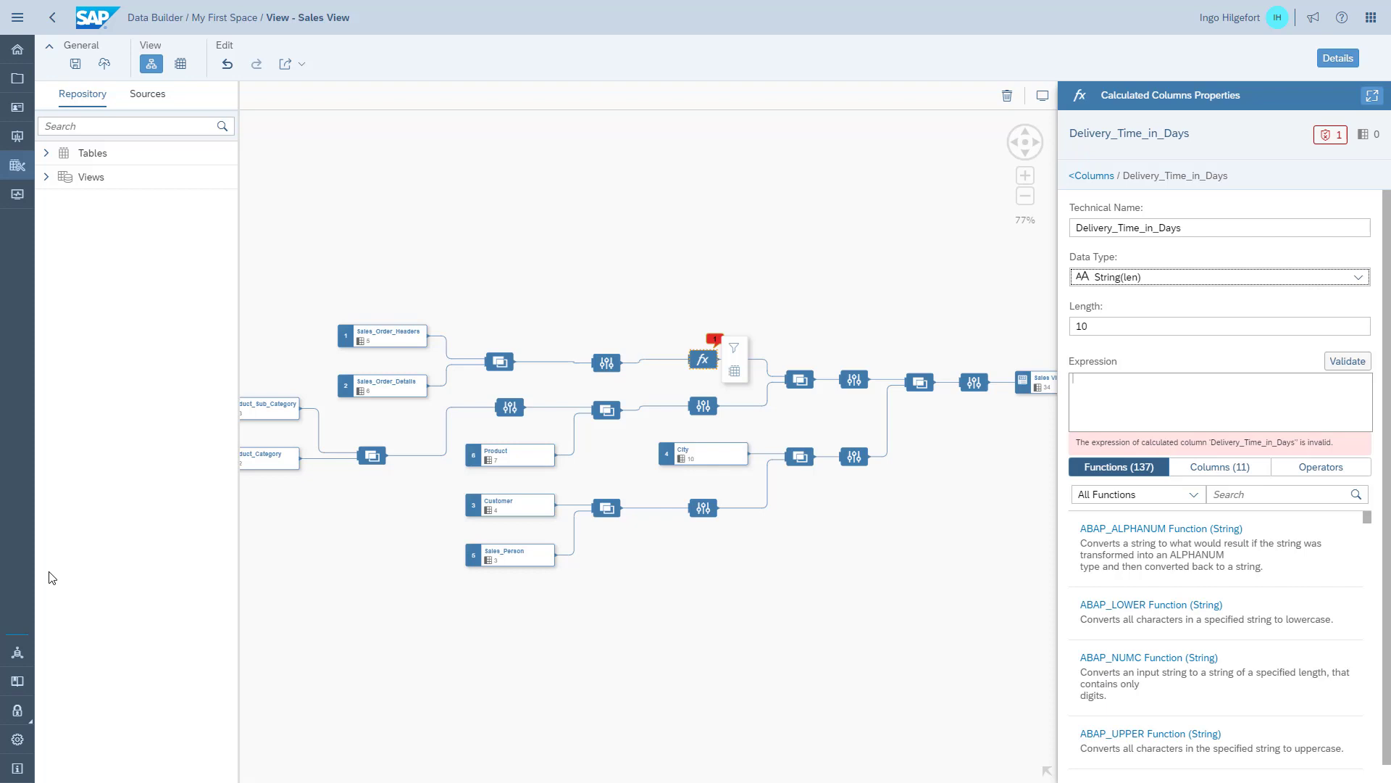
Step: Build and validate the Datetime expression DAYS_BETWEEN(Order_Date,Delivery_Date) for the column
left_click(1194, 497)
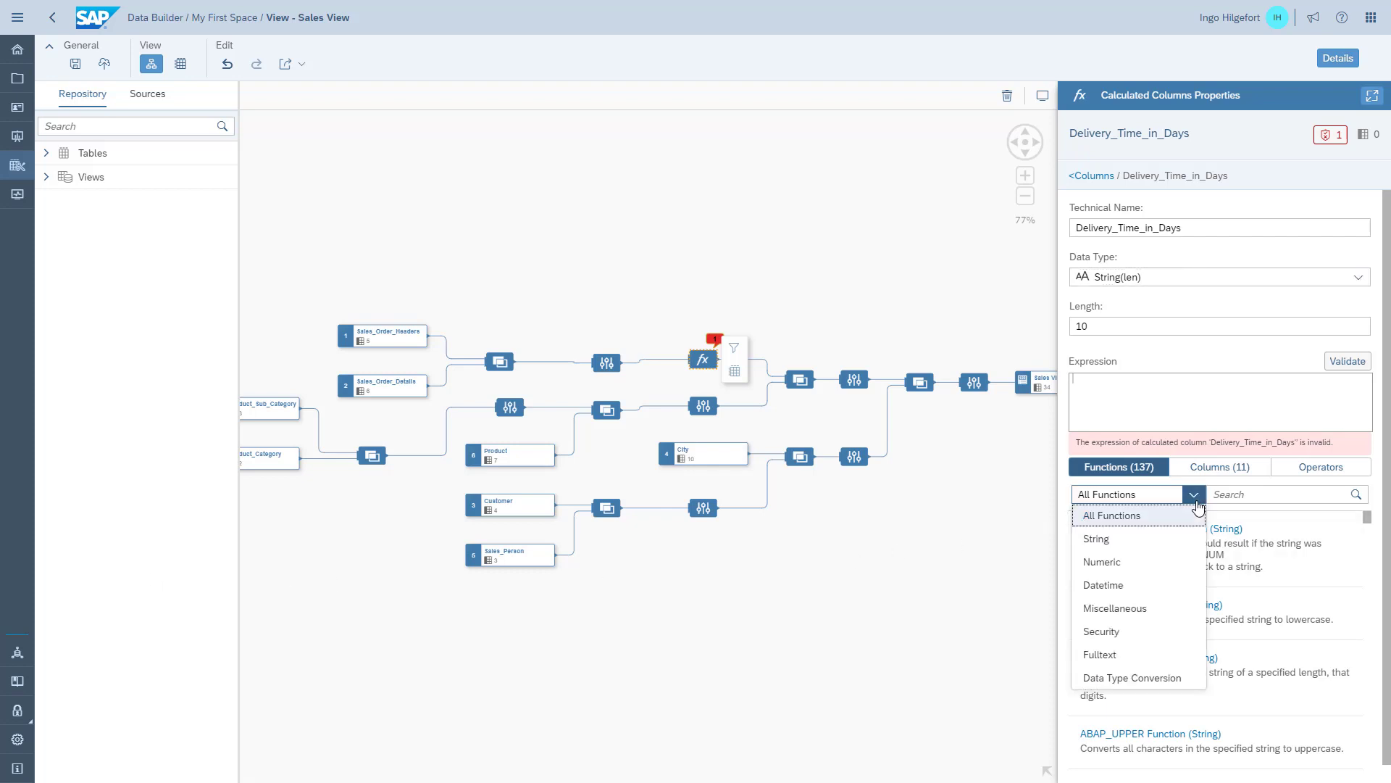
left_click(1122, 584)
scroll(1287, 562, "down", 3)
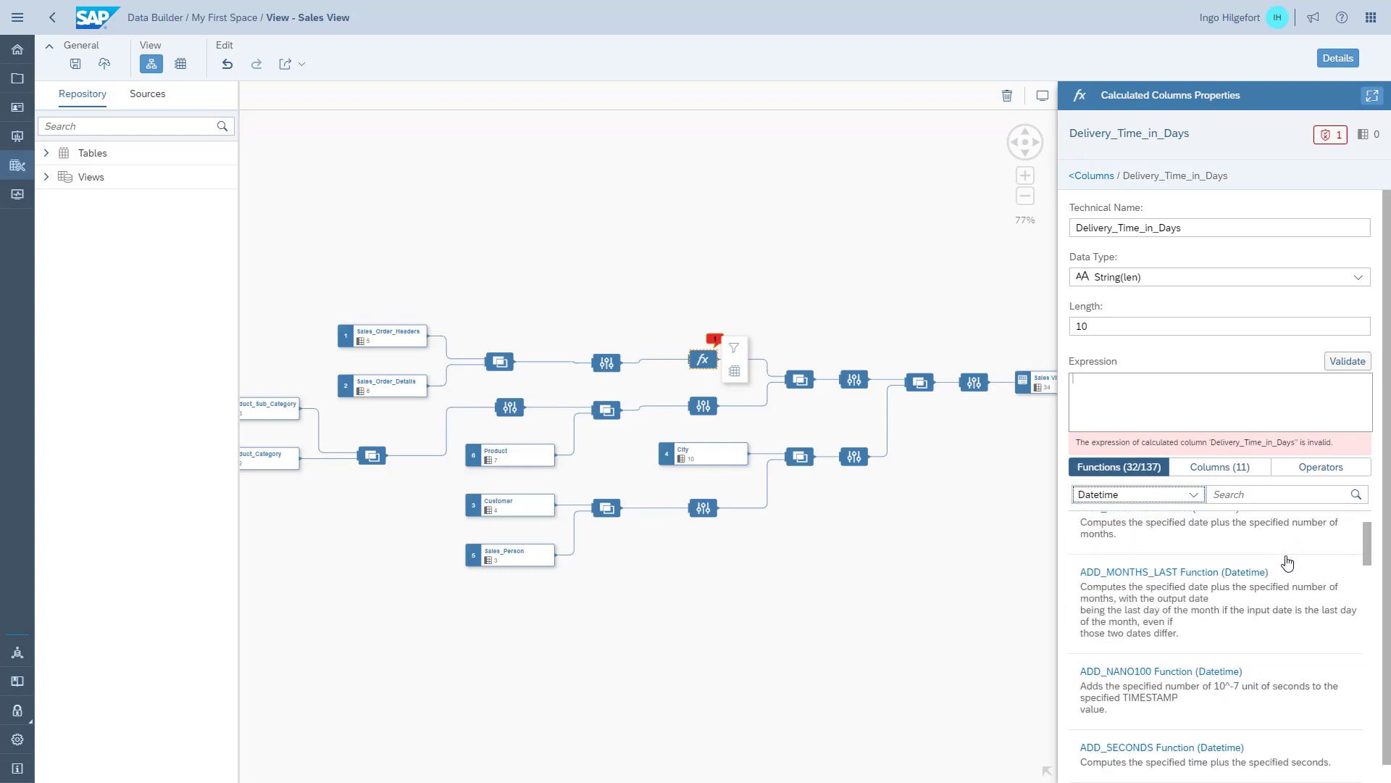
scroll(1287, 562, "down", 5)
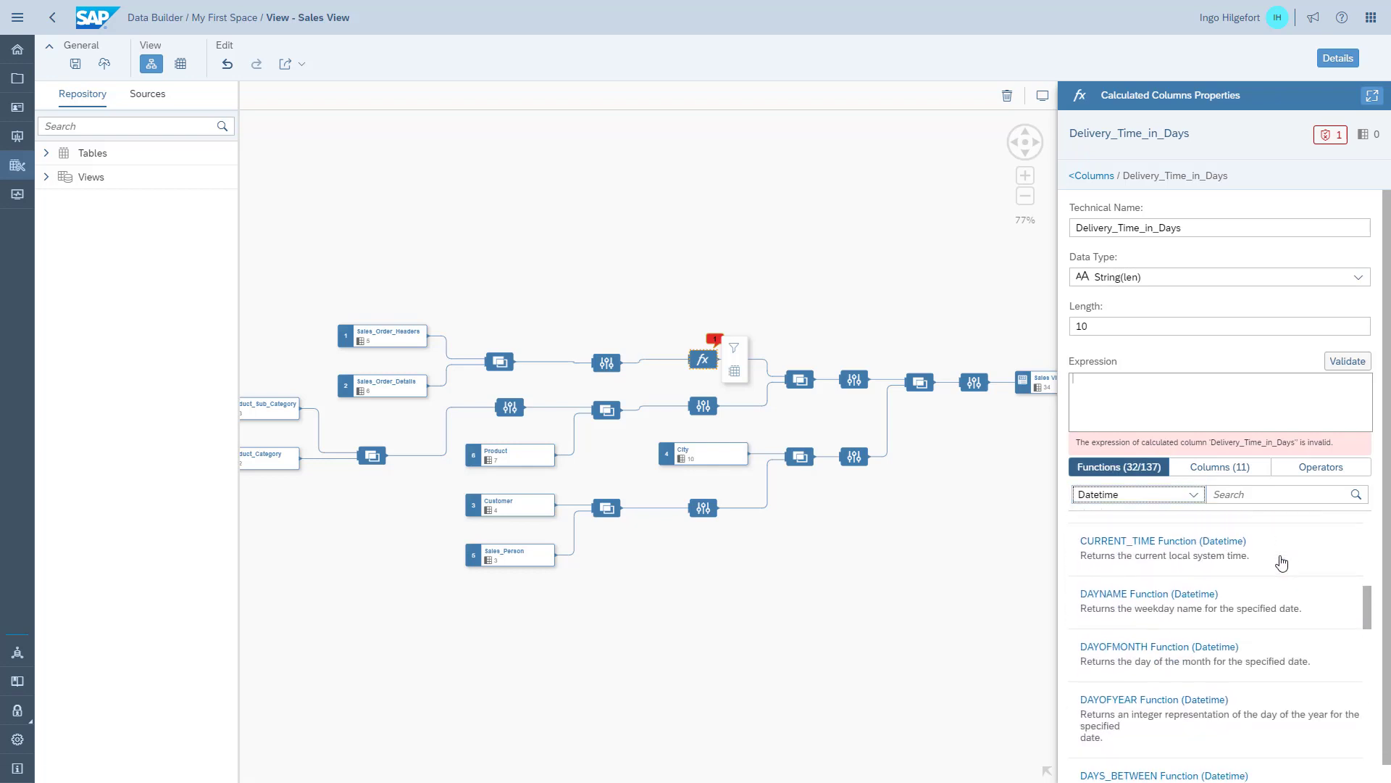
scroll(1281, 563, "down", 4)
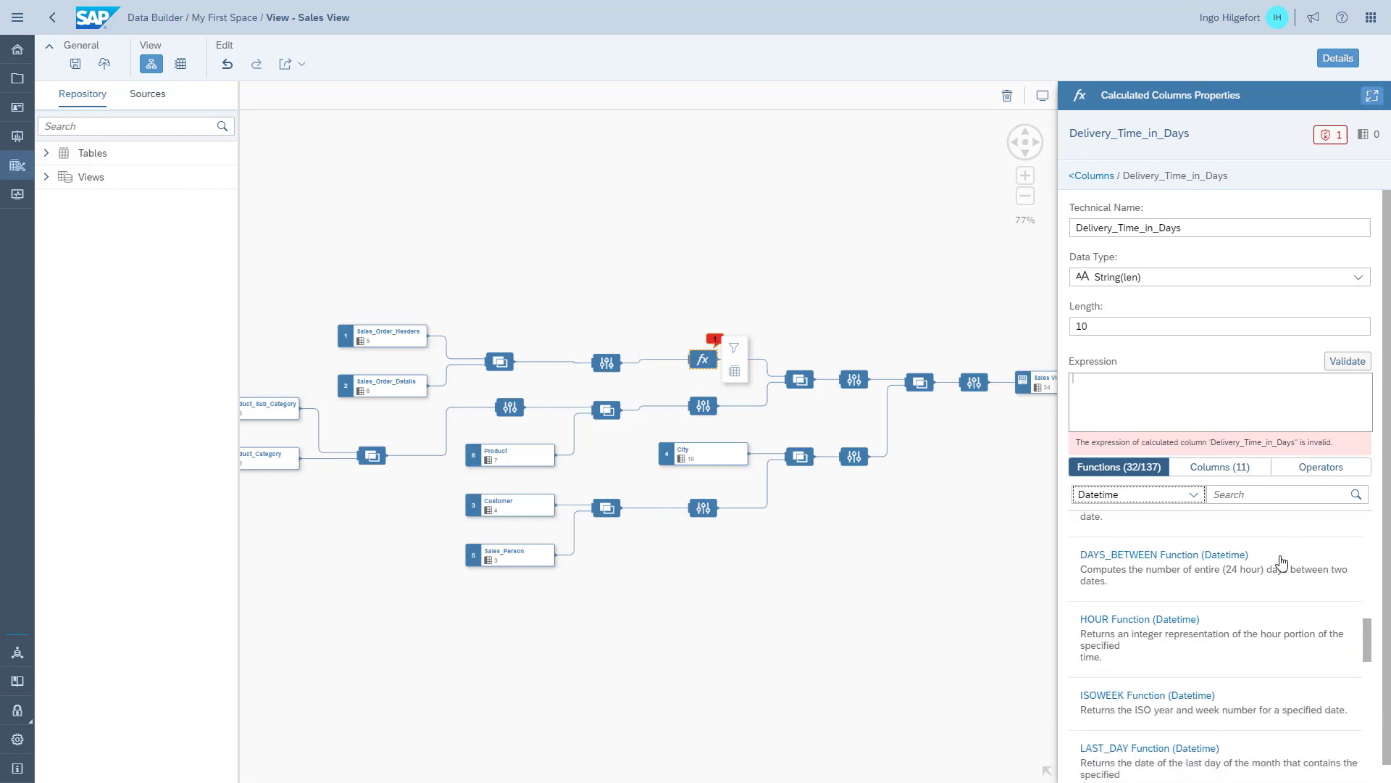
left_click(1331, 570)
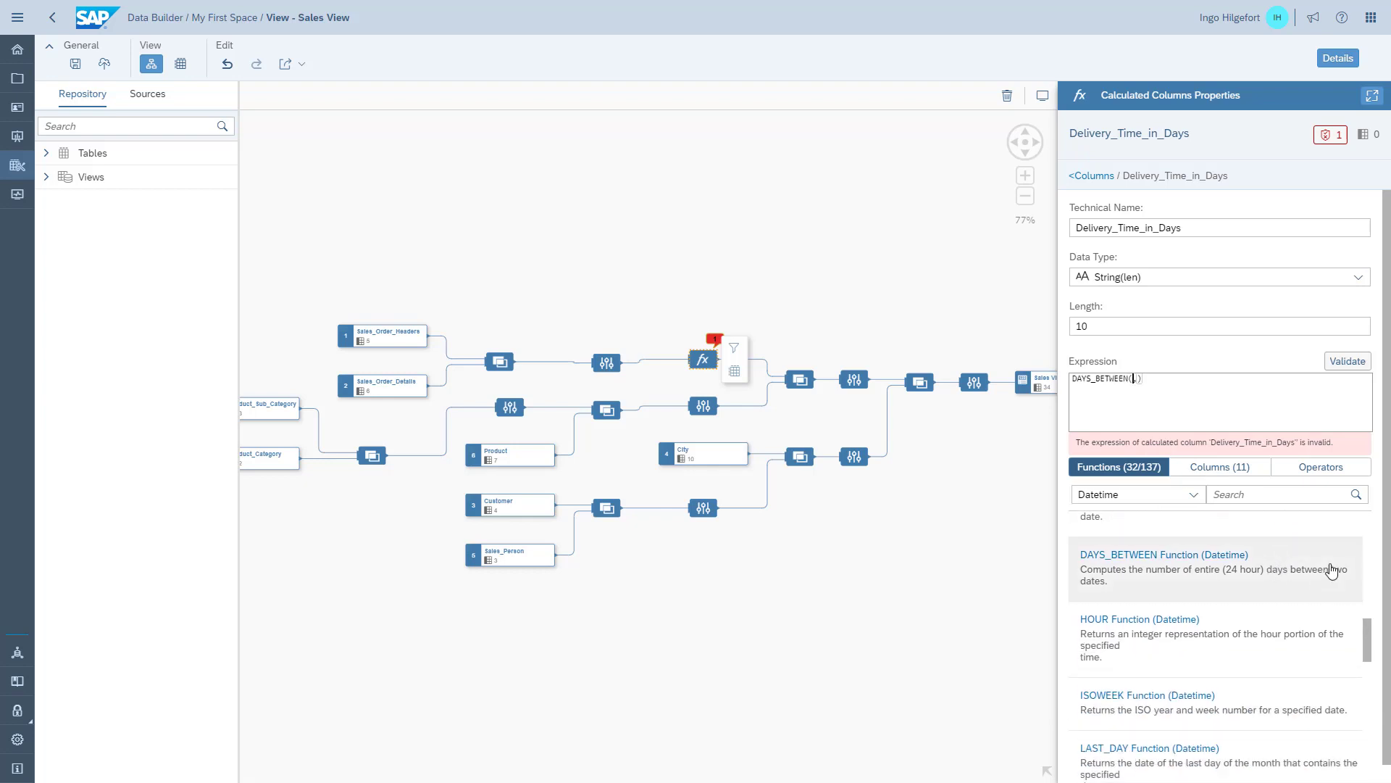
left_click(1239, 469)
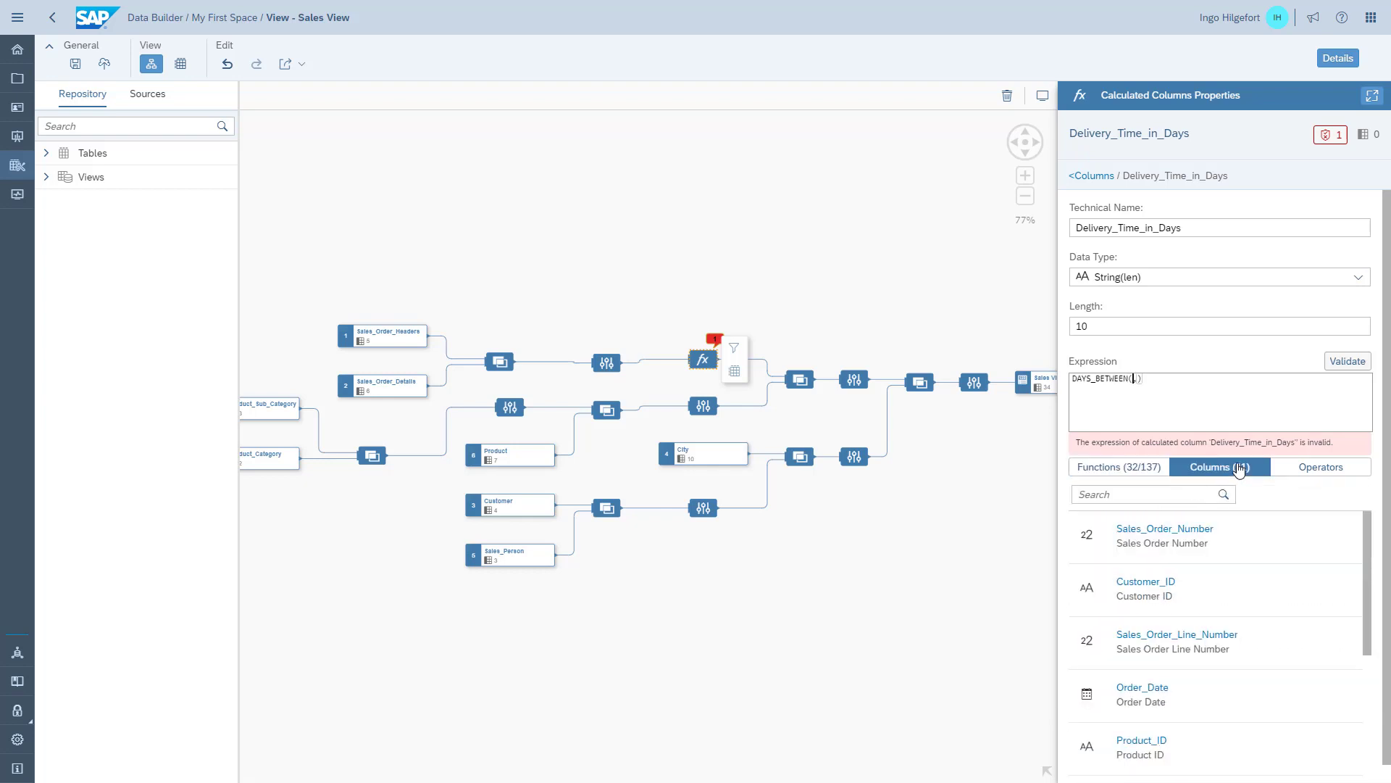
scroll(1204, 593, "down", 1)
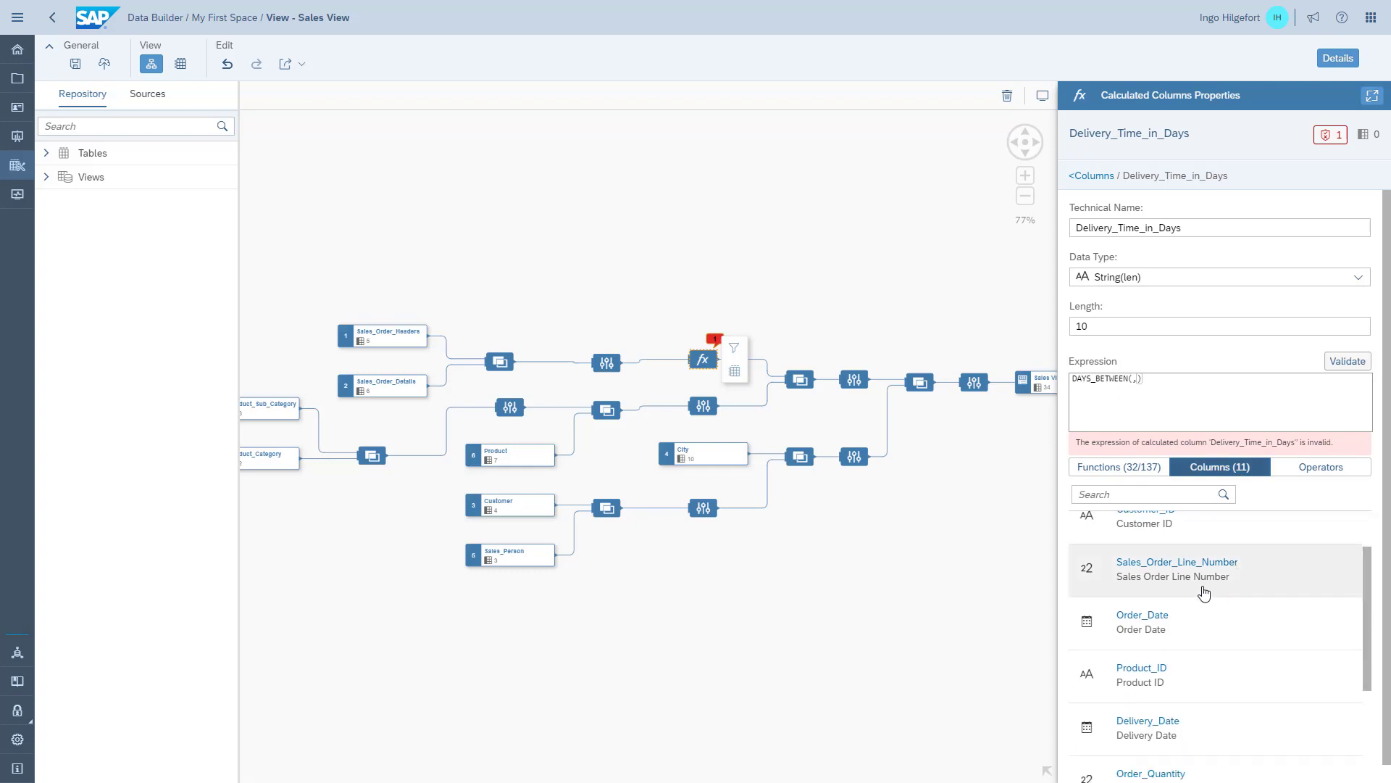
left_click(1155, 634)
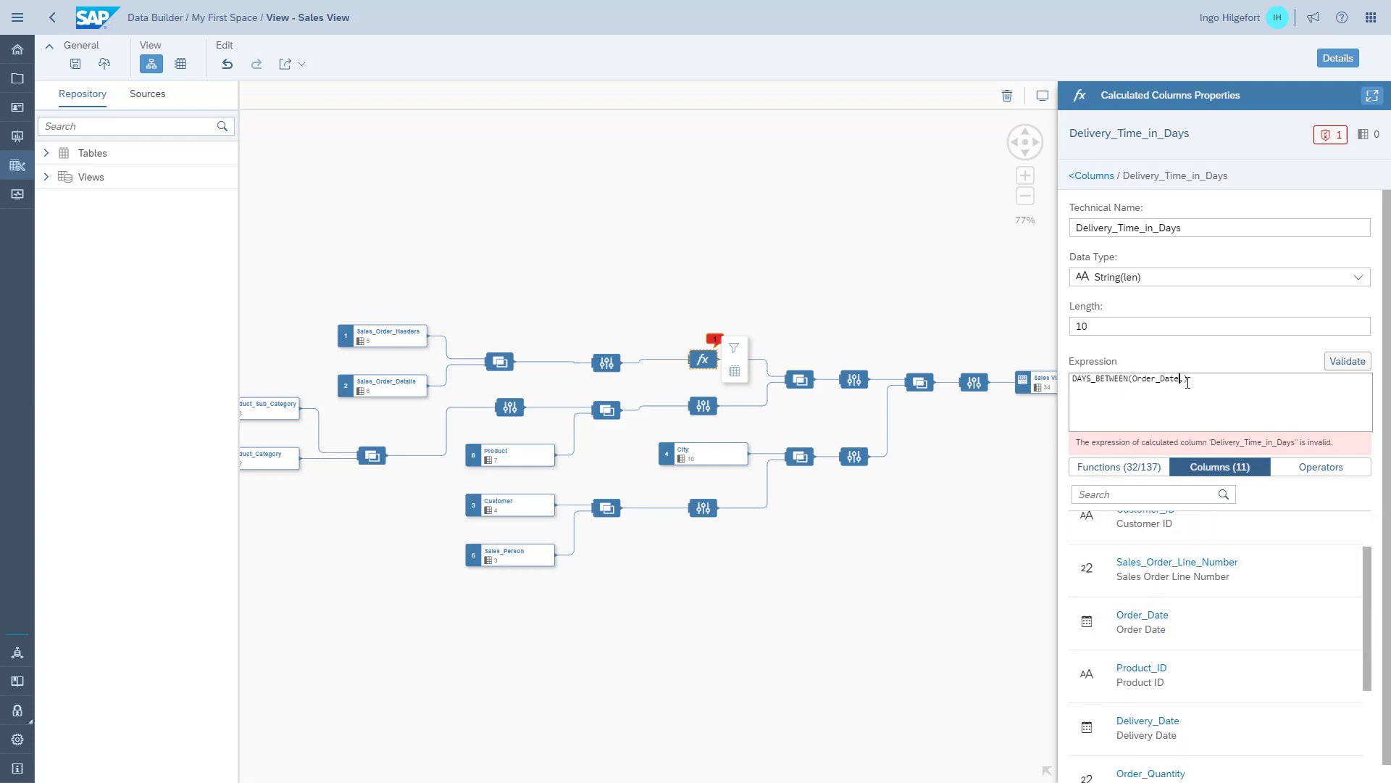
left_click(1219, 724)
left_click(1348, 364)
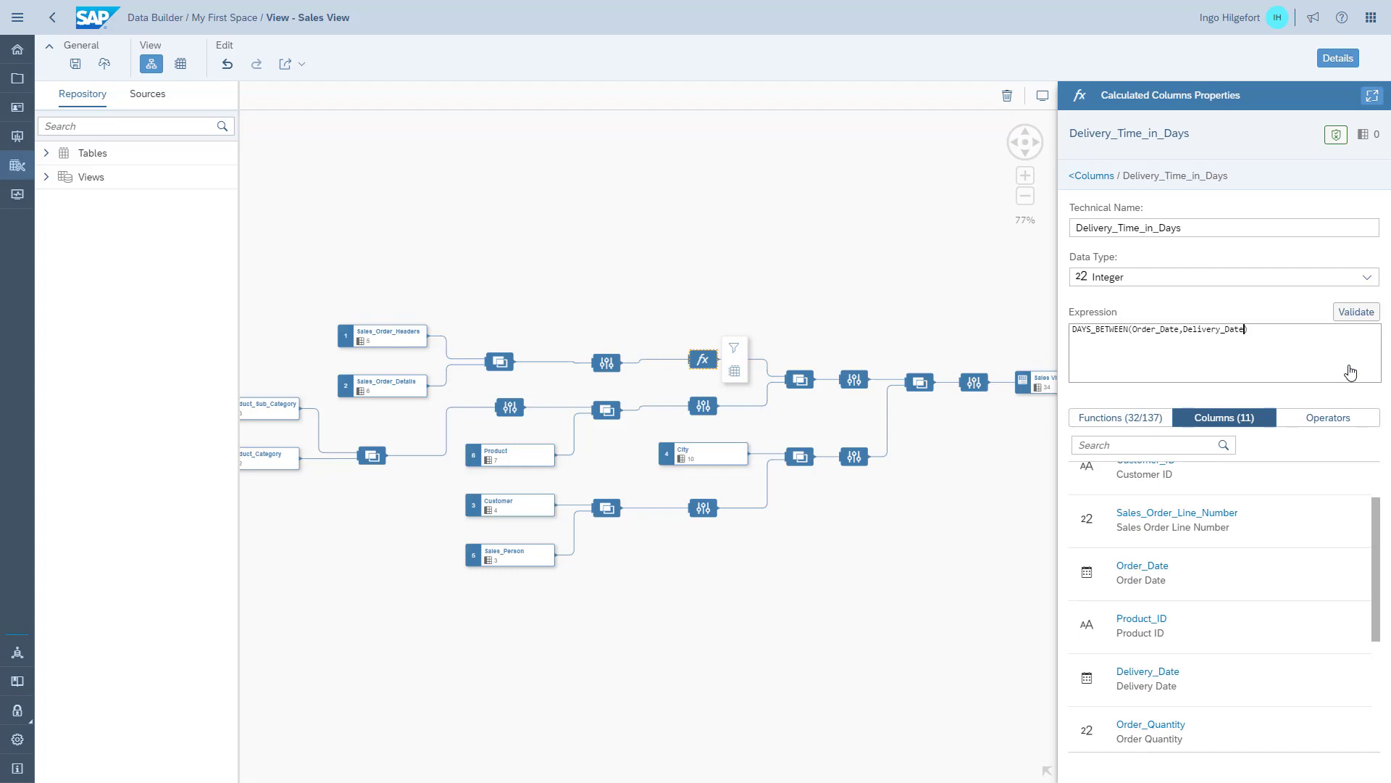
left_click(1072, 181)
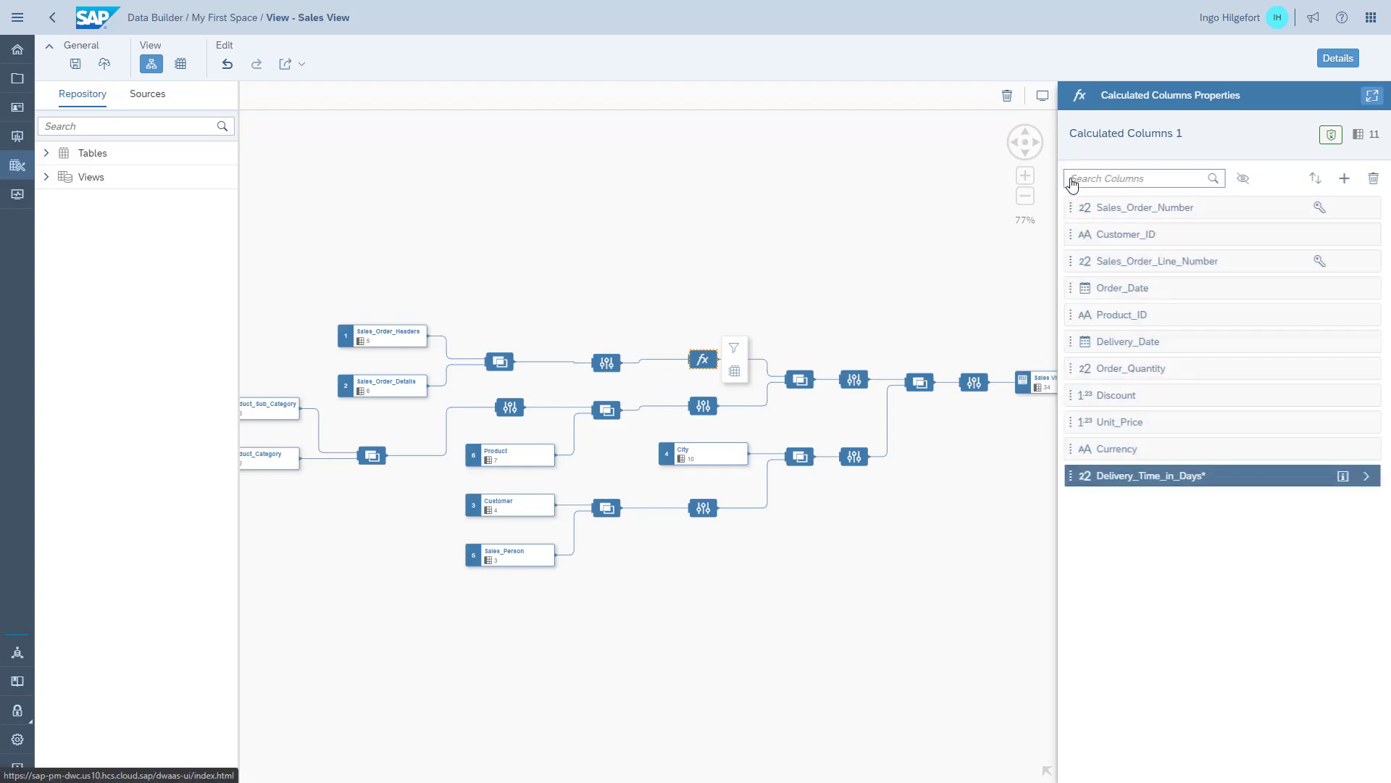
Step: Preview the Calculated Columns 1 data, then show the Sales View output's properties
left_click(735, 372)
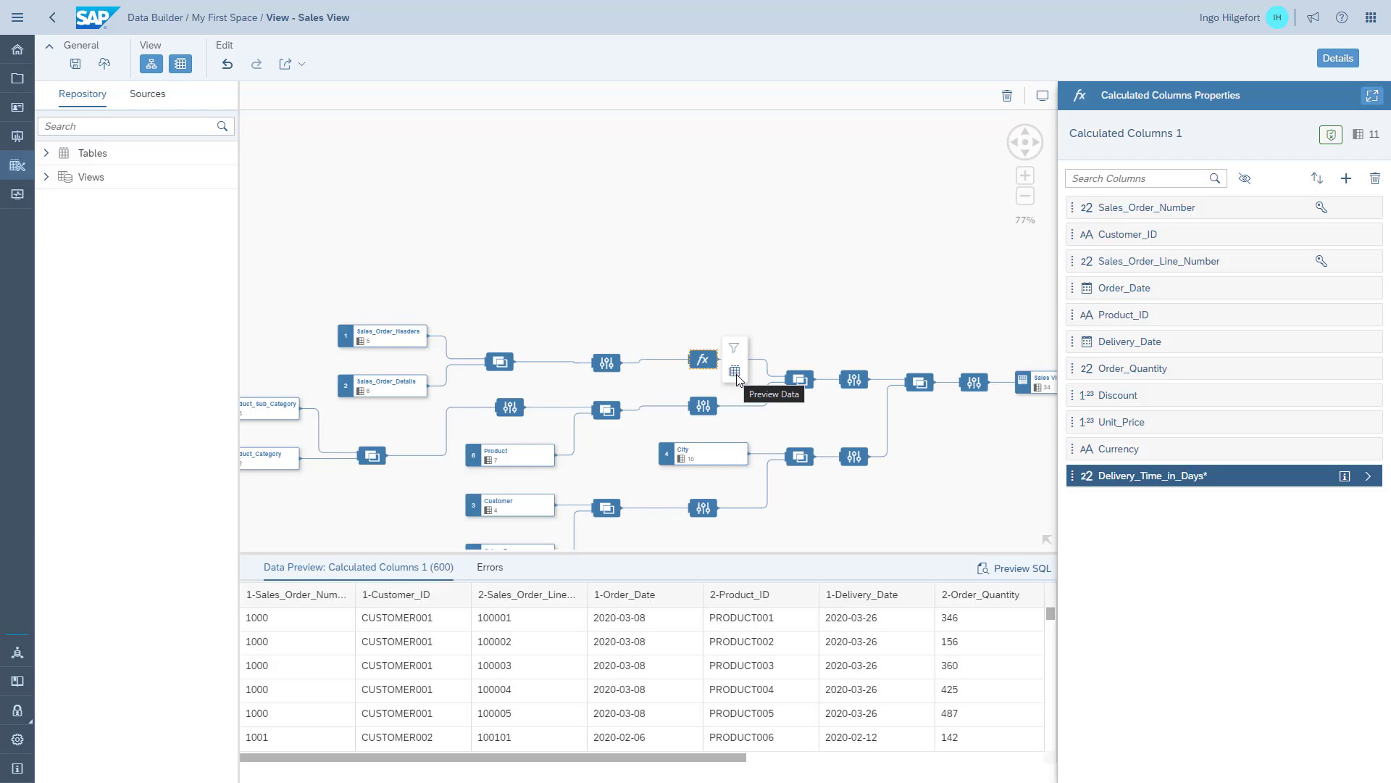
left_click(331, 628)
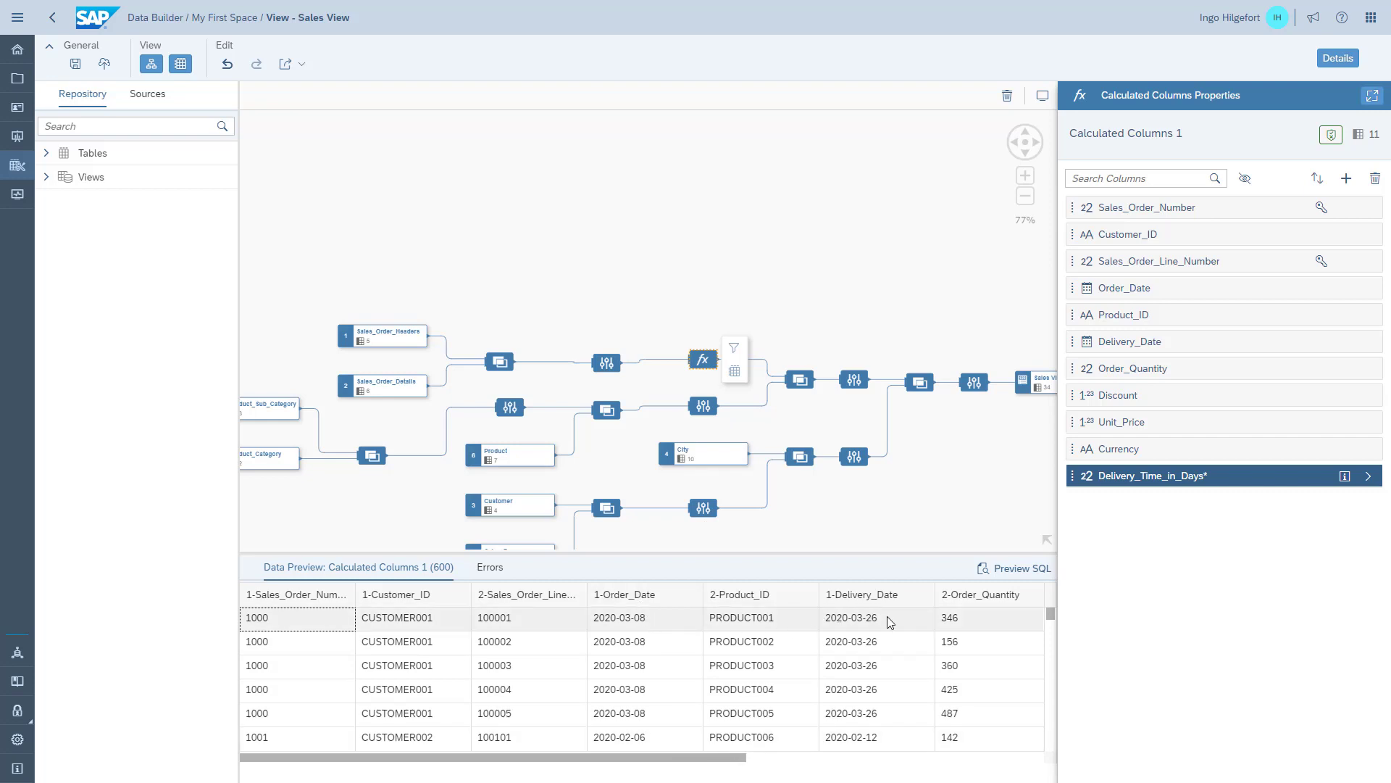
left_click_drag(735, 758, 1043, 758)
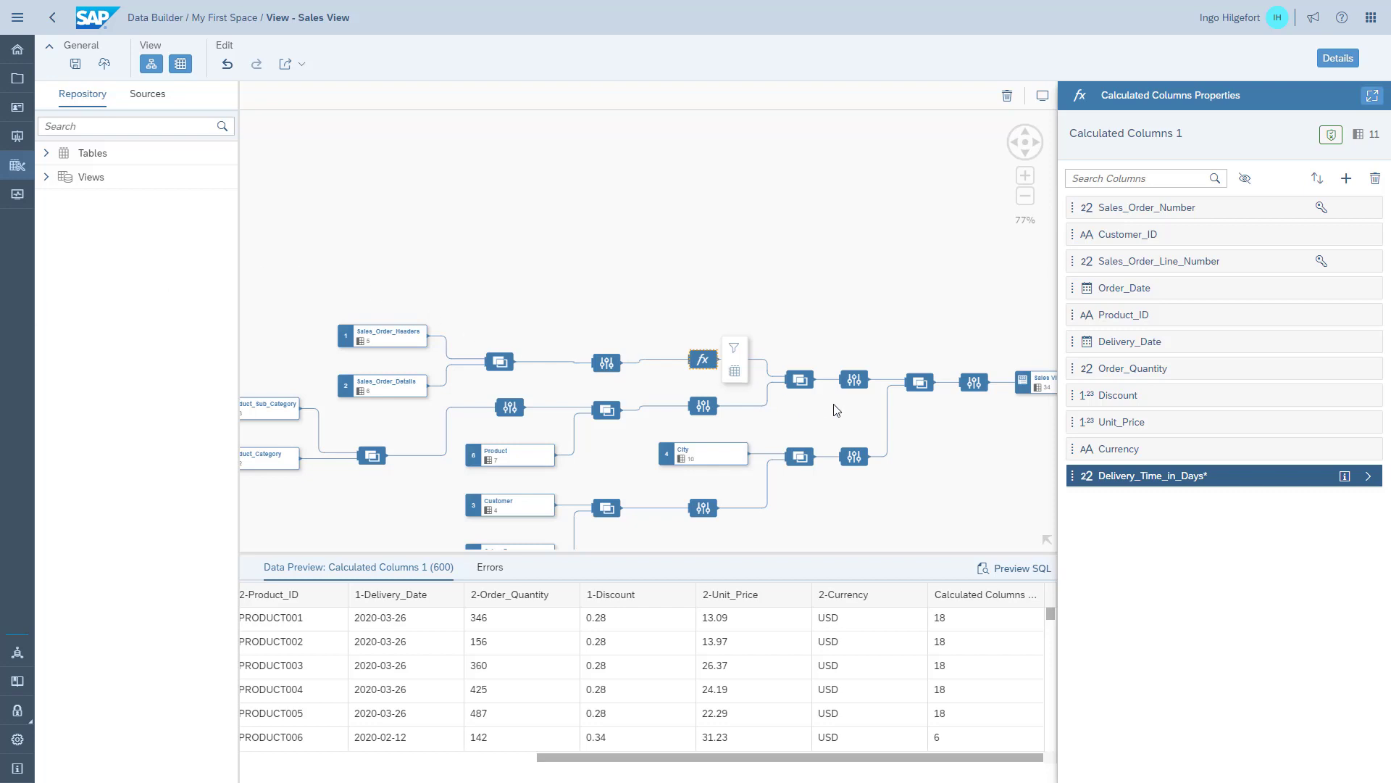
left_click(681, 361)
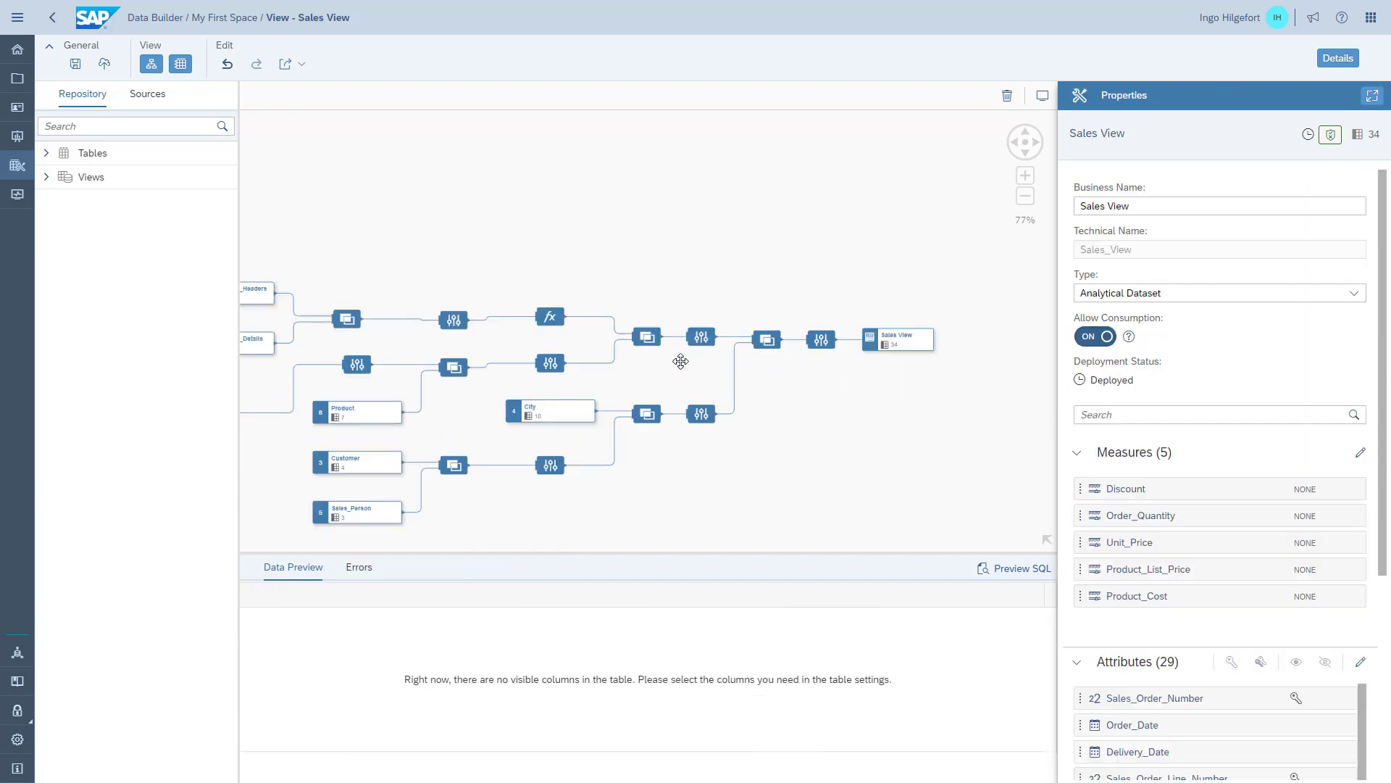
Step: Insert a second Calculated Columns step before Sales View and add a new column
left_click(916, 341)
left_click(952, 341)
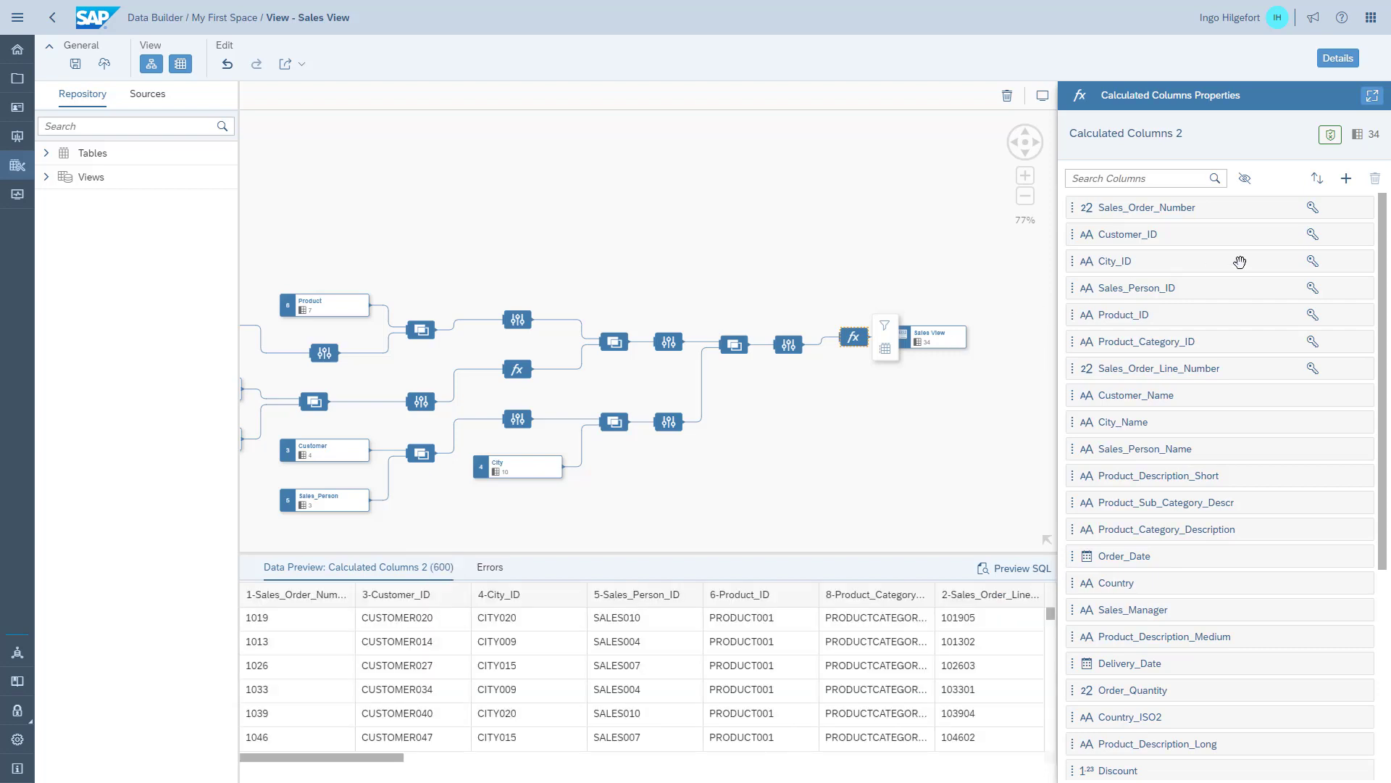
left_click(1346, 179)
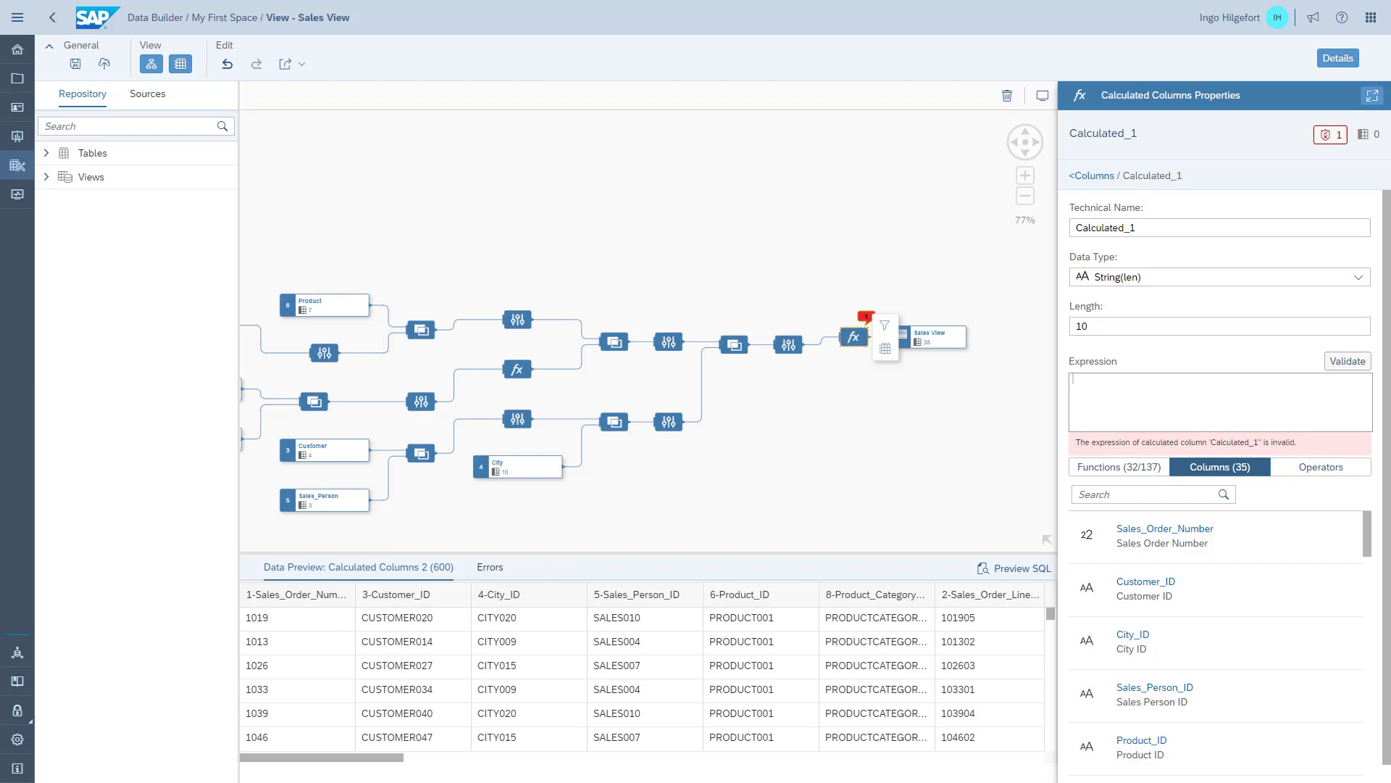
left_click(1211, 229)
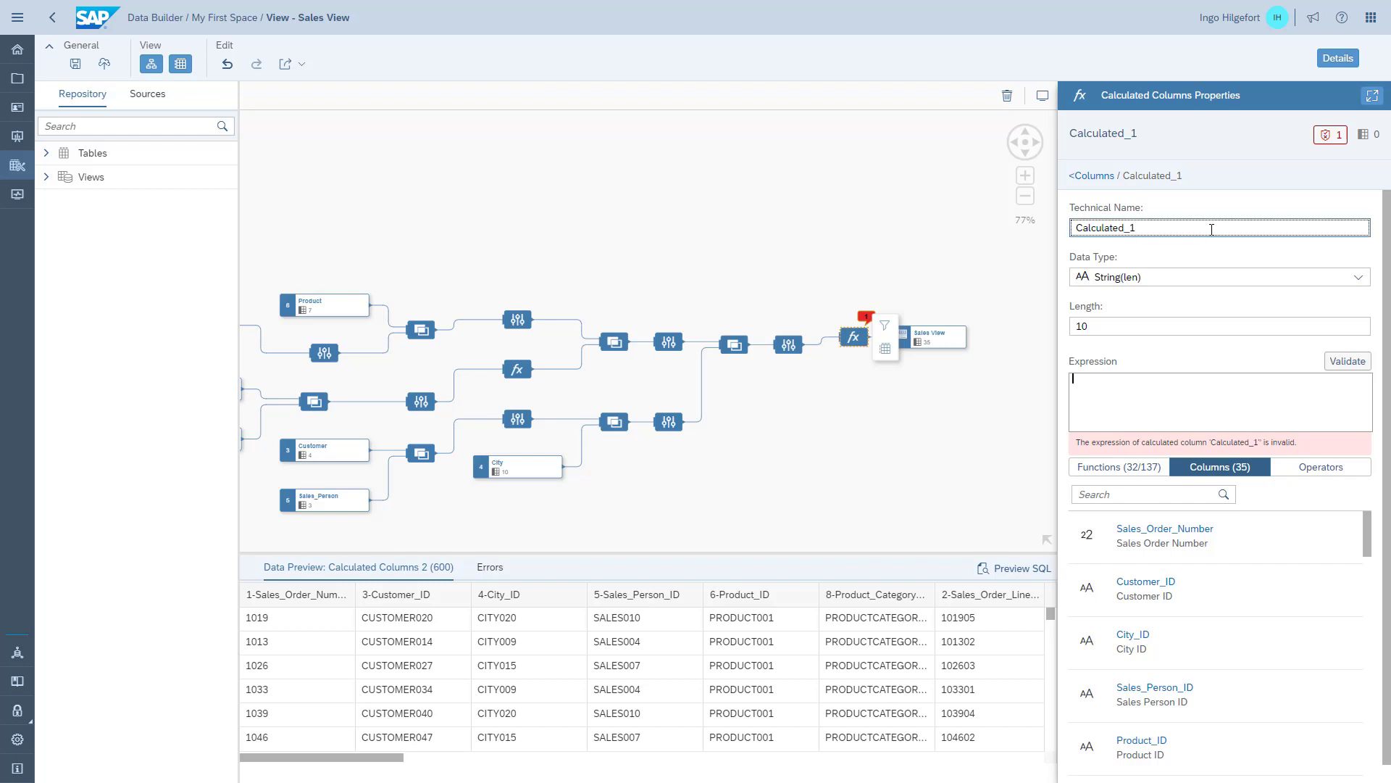
Step: Rename the new column to Profit_per_LItem_no_Disc
key("ctrl+a")
key("BackSpace")
type("Profit_per_LItem_no_Disc")
key("Tab")
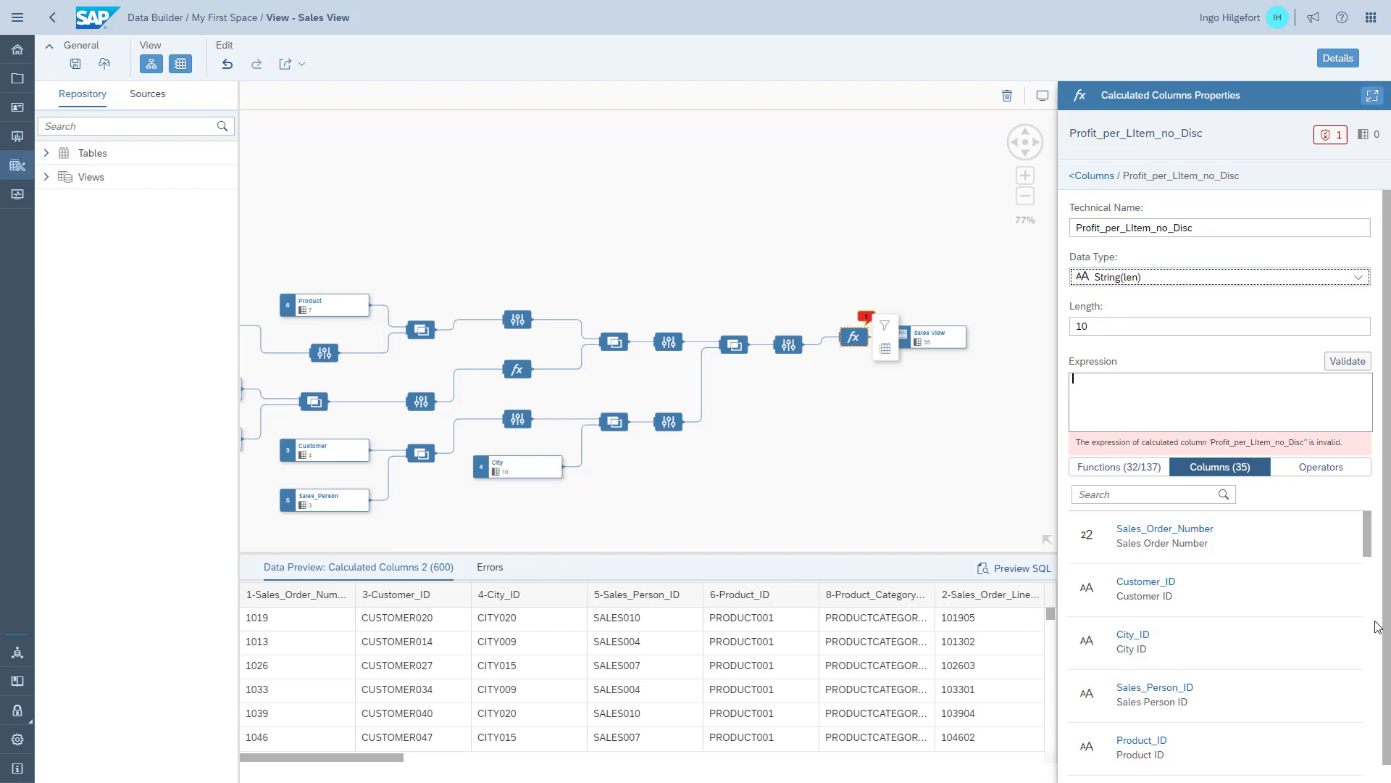
Step: Build and validate the expression Order_Quantity * (Unit_Price - Product_Cost)
left_click_drag(1366, 543, 1387, 680)
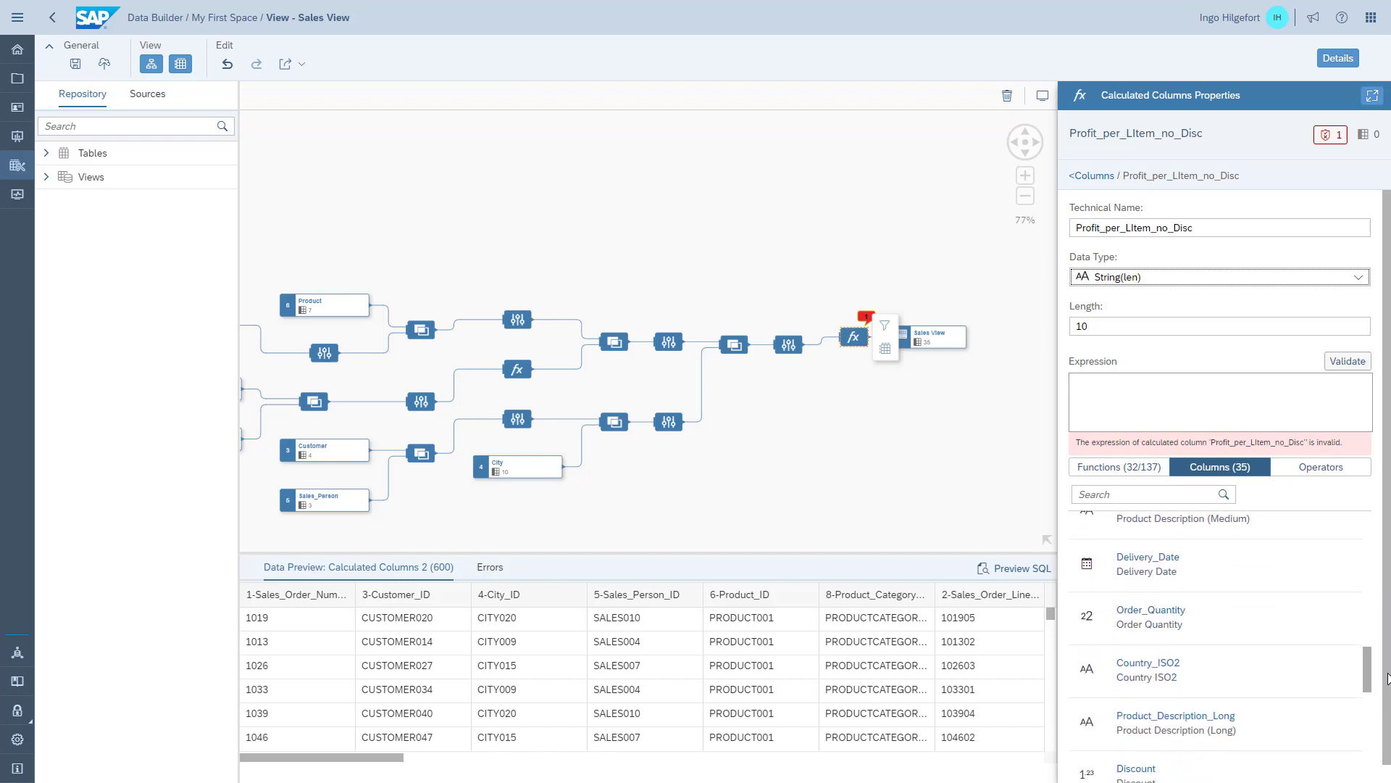
left_click(1253, 624)
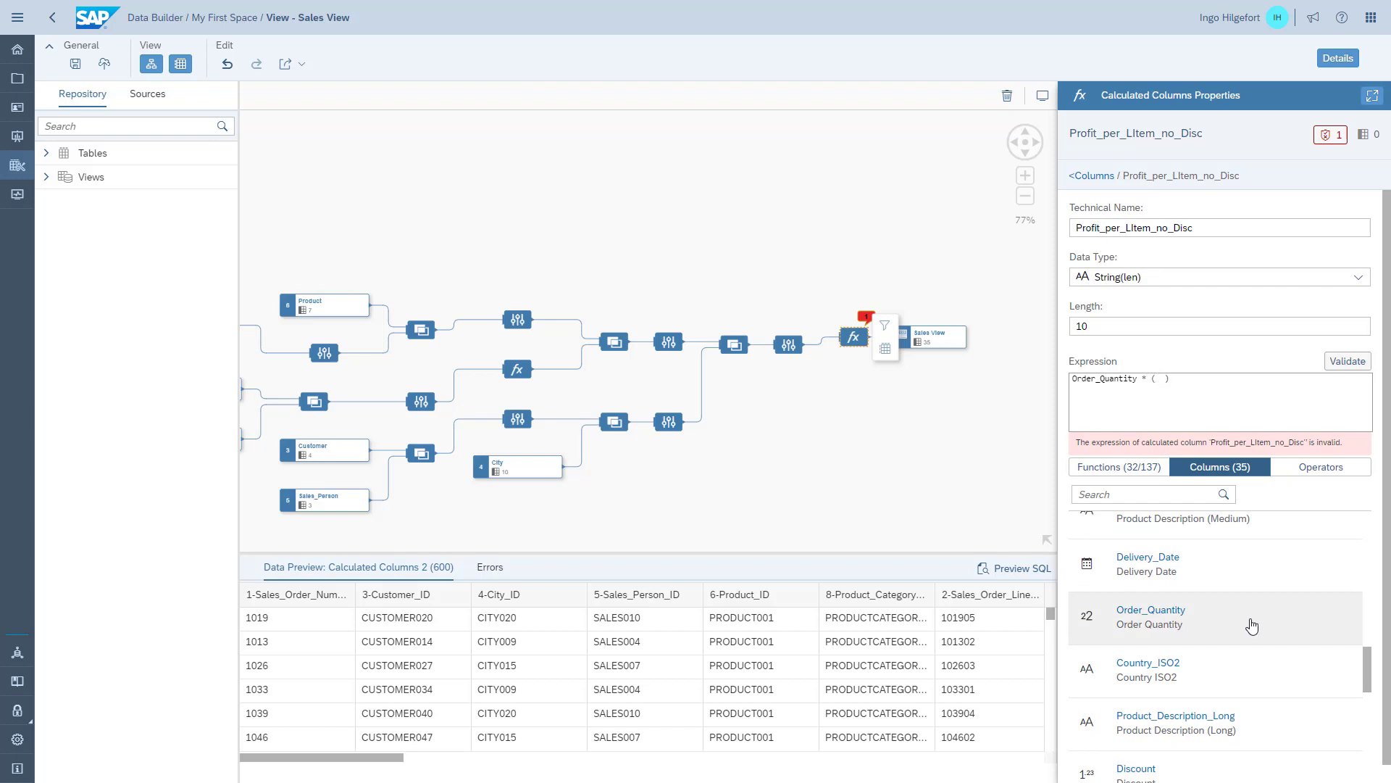
scroll(1242, 621, "down", 1)
left_click_drag(1374, 676, 1369, 701)
left_click(1334, 703)
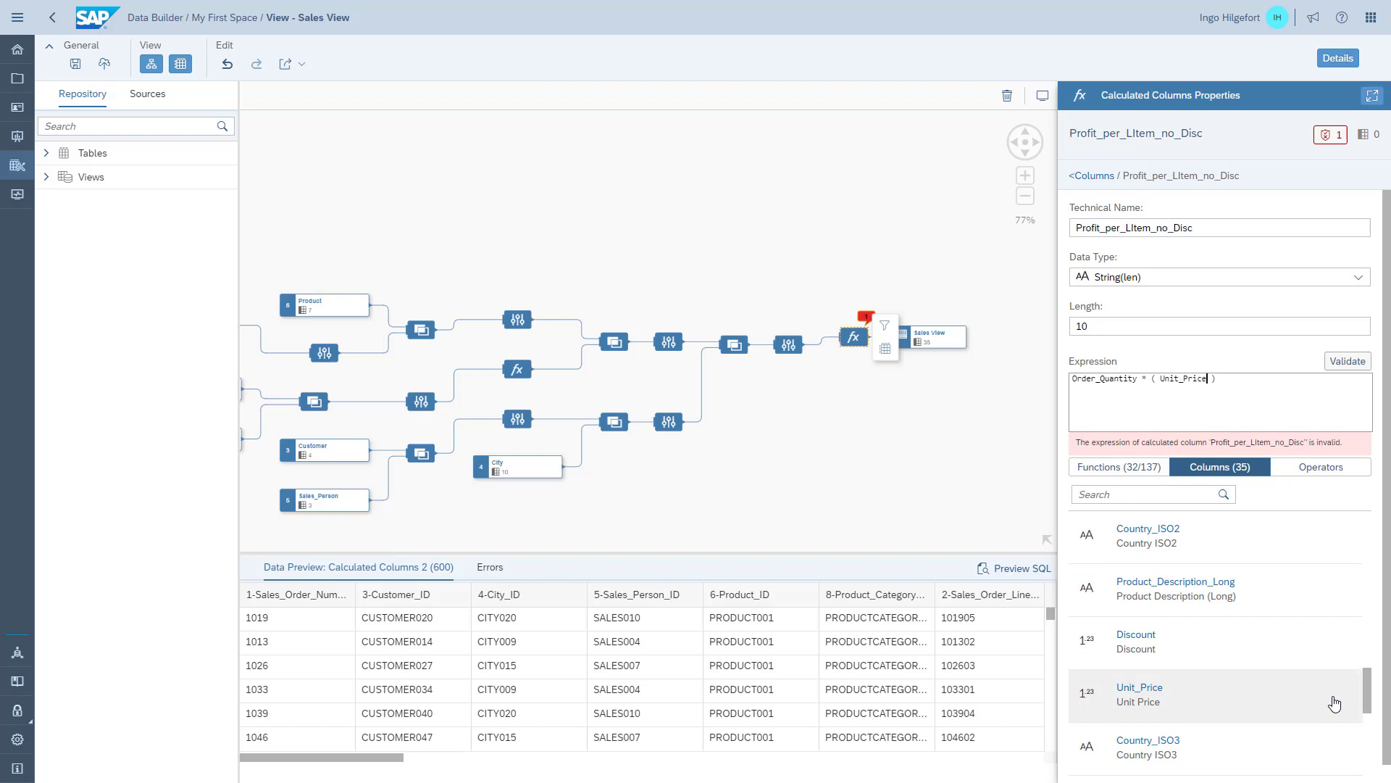
left_click_drag(1374, 700, 1388, 751)
left_click(1317, 744)
left_click(1345, 365)
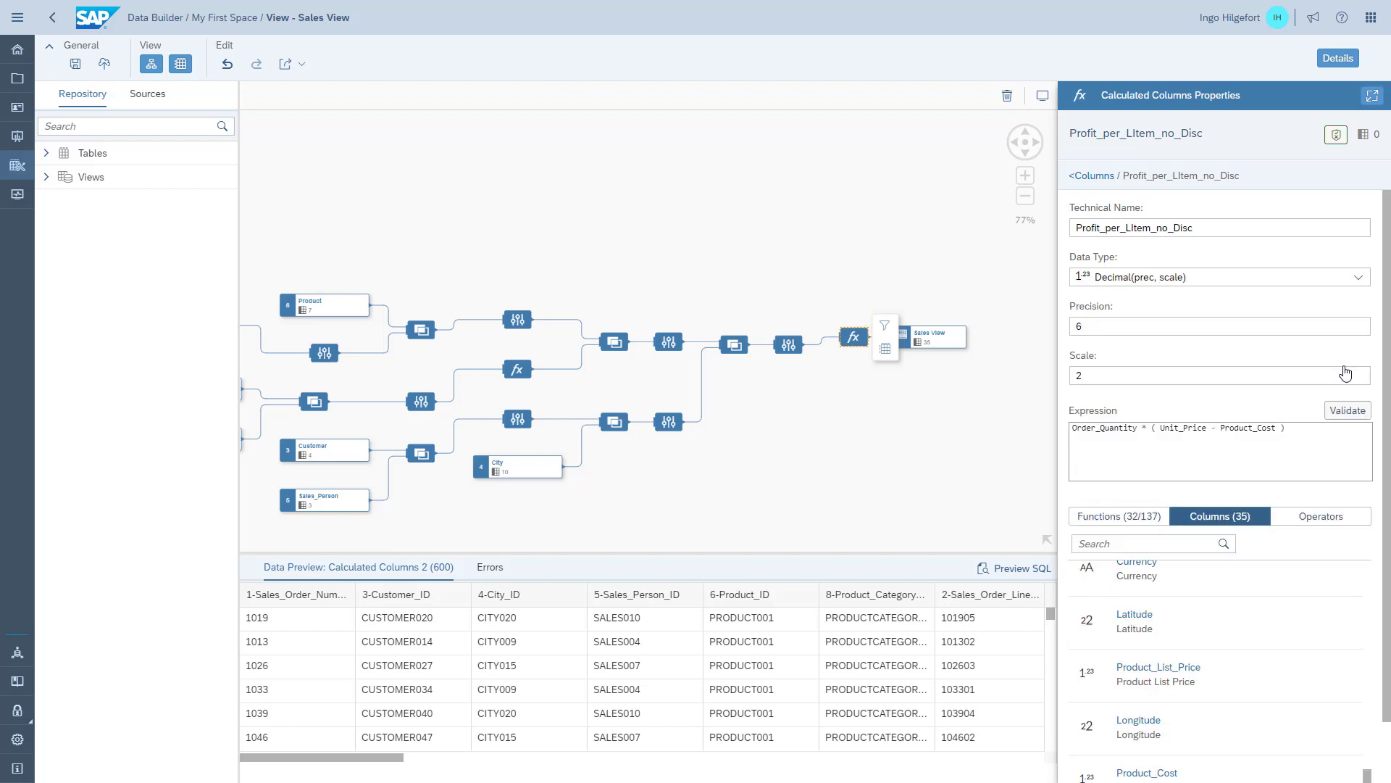
left_click(1091, 175)
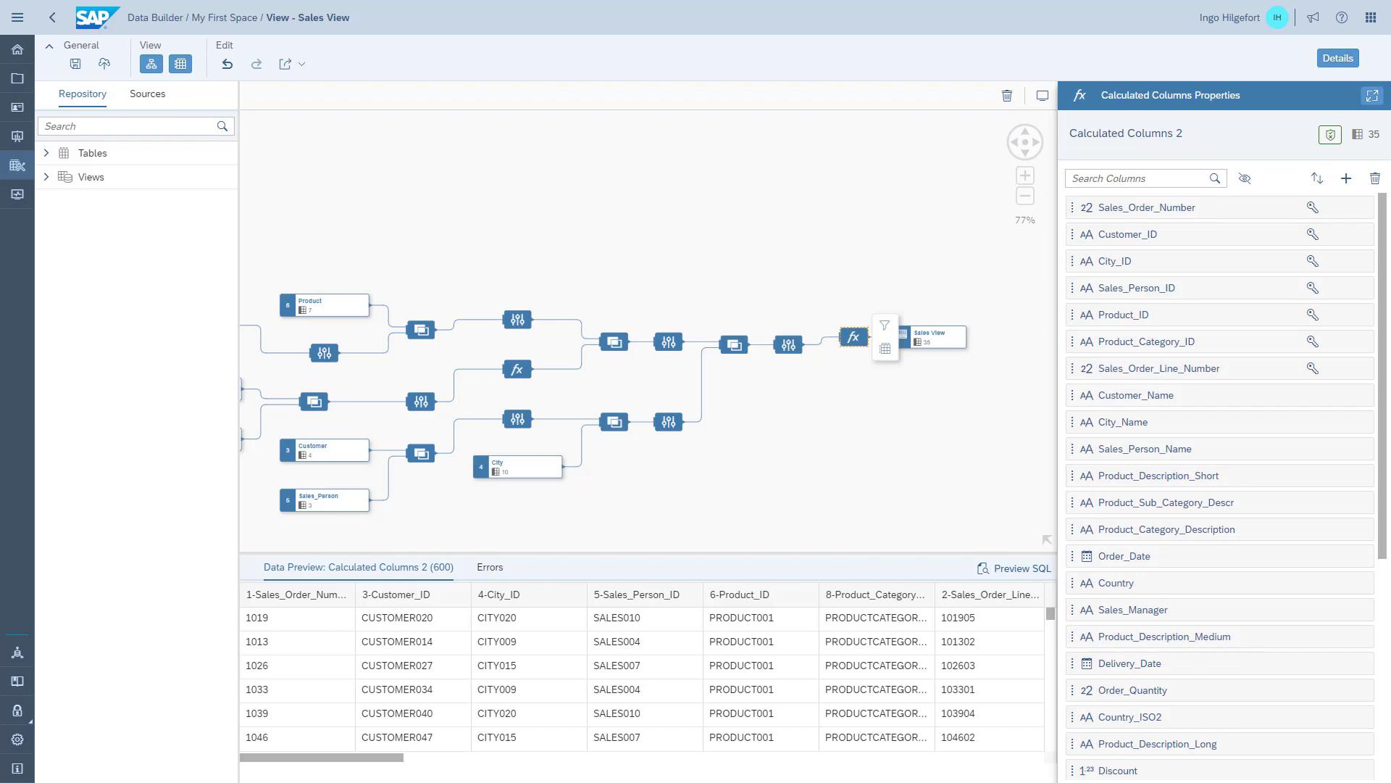
Step: Add another calculated column named PercProfit_per_LItem_no_Disc
left_click(1346, 178)
left_click(1228, 226)
key("ctrl+a")
key("BackSpace")
type("PercProfit_per_LItem_no_Disc")
Step: Enter and validate the expression (Unit_Price / Product_Cost) - 1 using column search
left_click(1136, 384)
type("()")
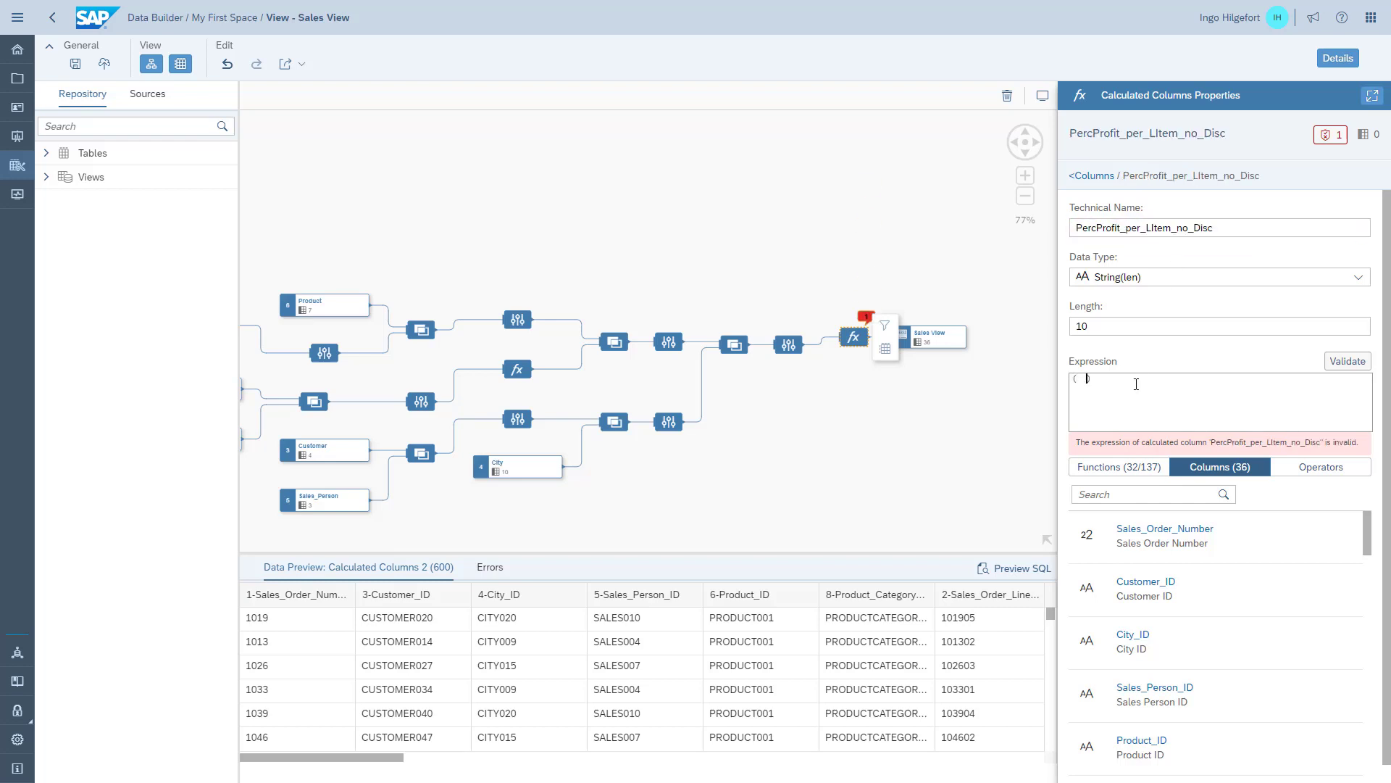
left_click(1154, 496)
type("uni")
left_click(1139, 558)
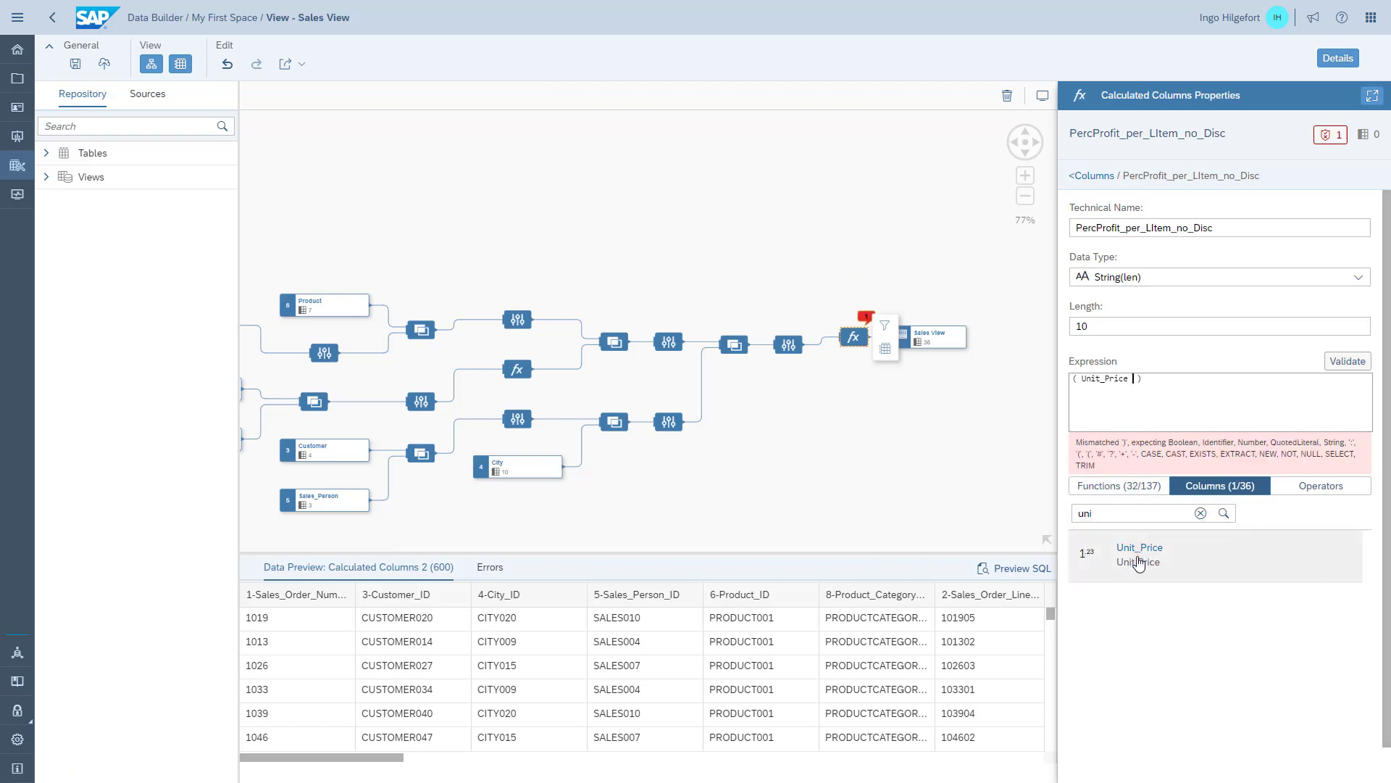
double_click(1109, 513)
type("produ")
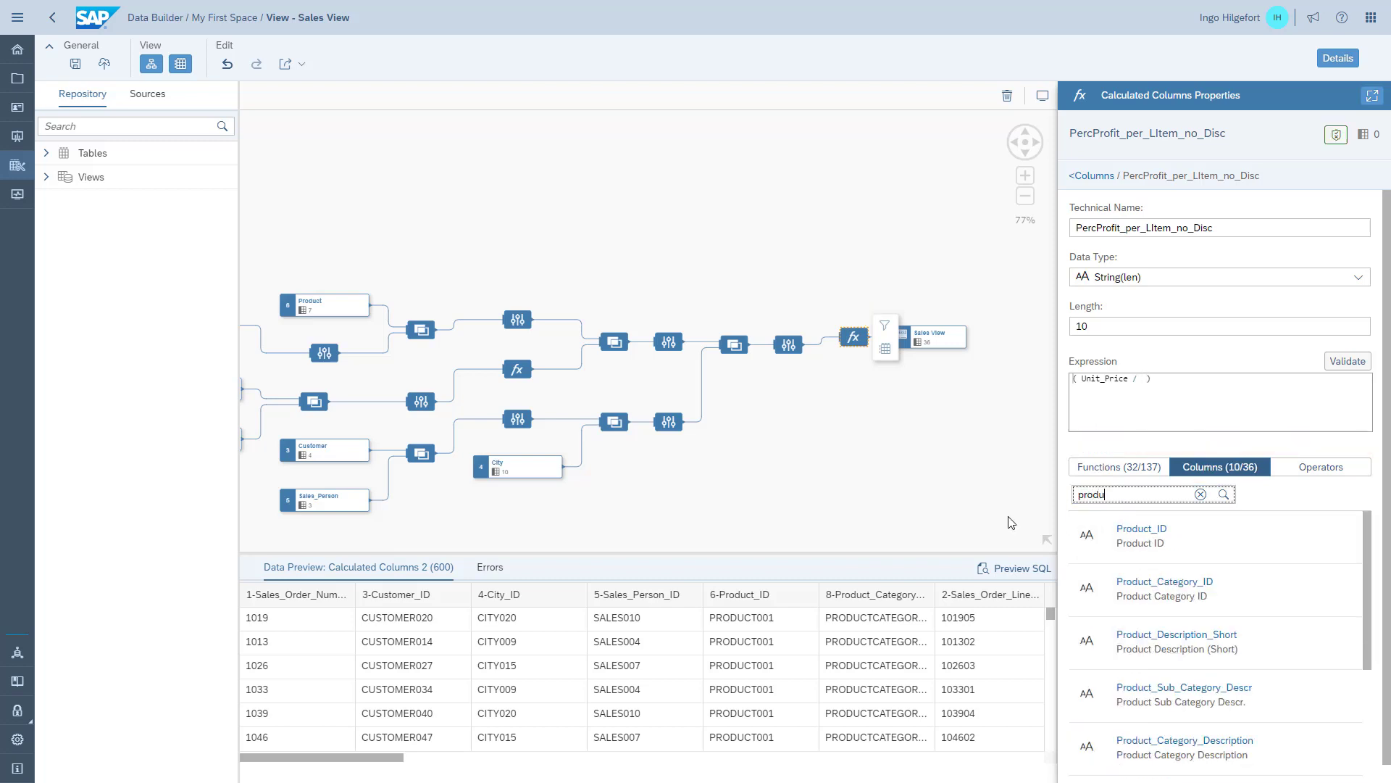
type("ct c")
key("ctrl+a")
type("prod")
key("ctrl+a")
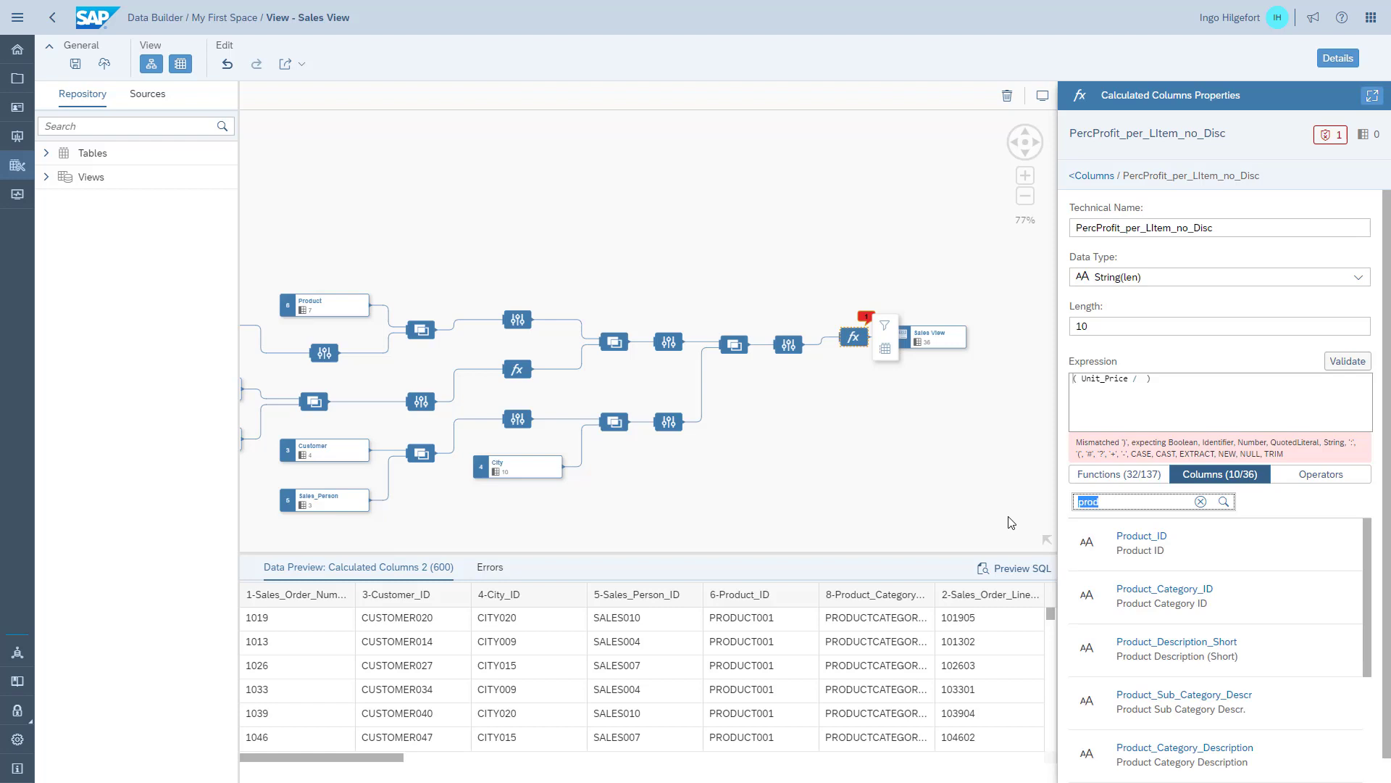
type("cos")
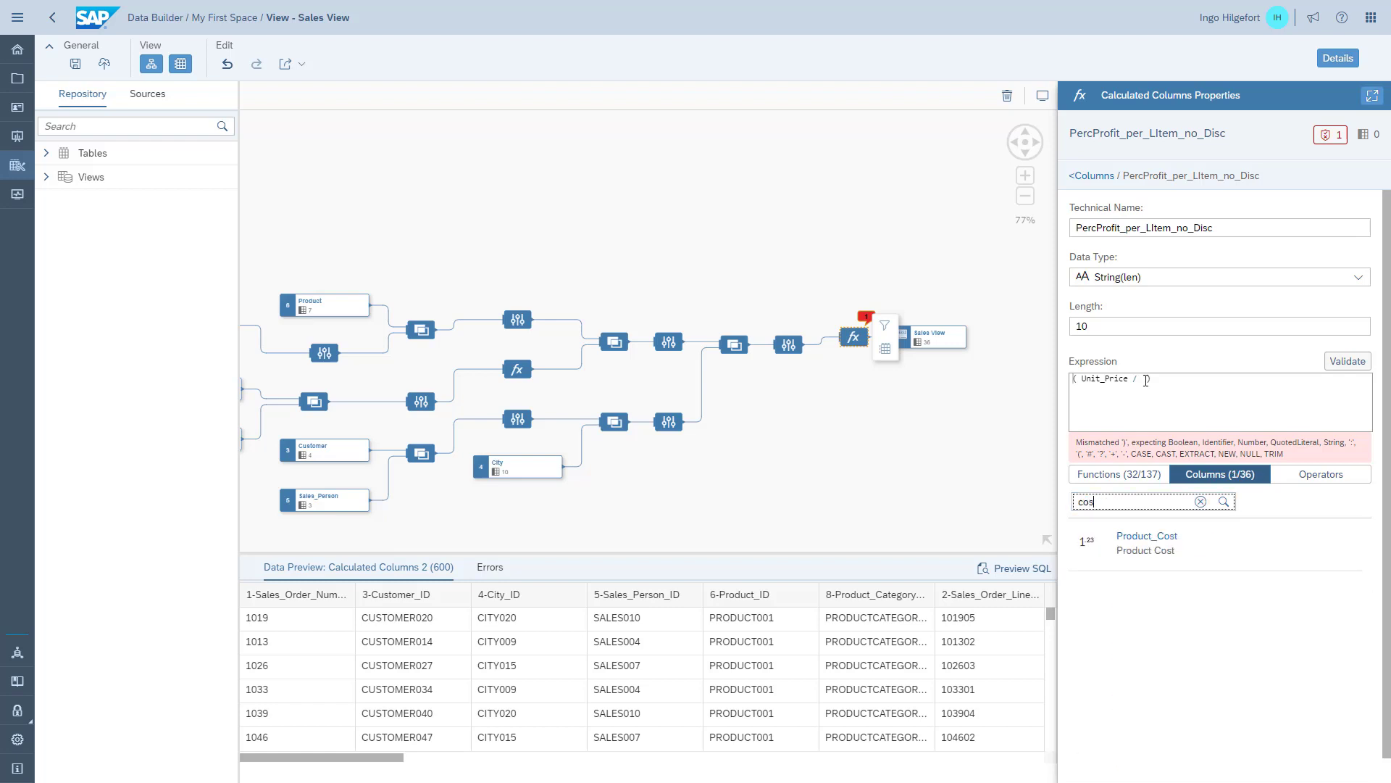
left_click(1244, 552)
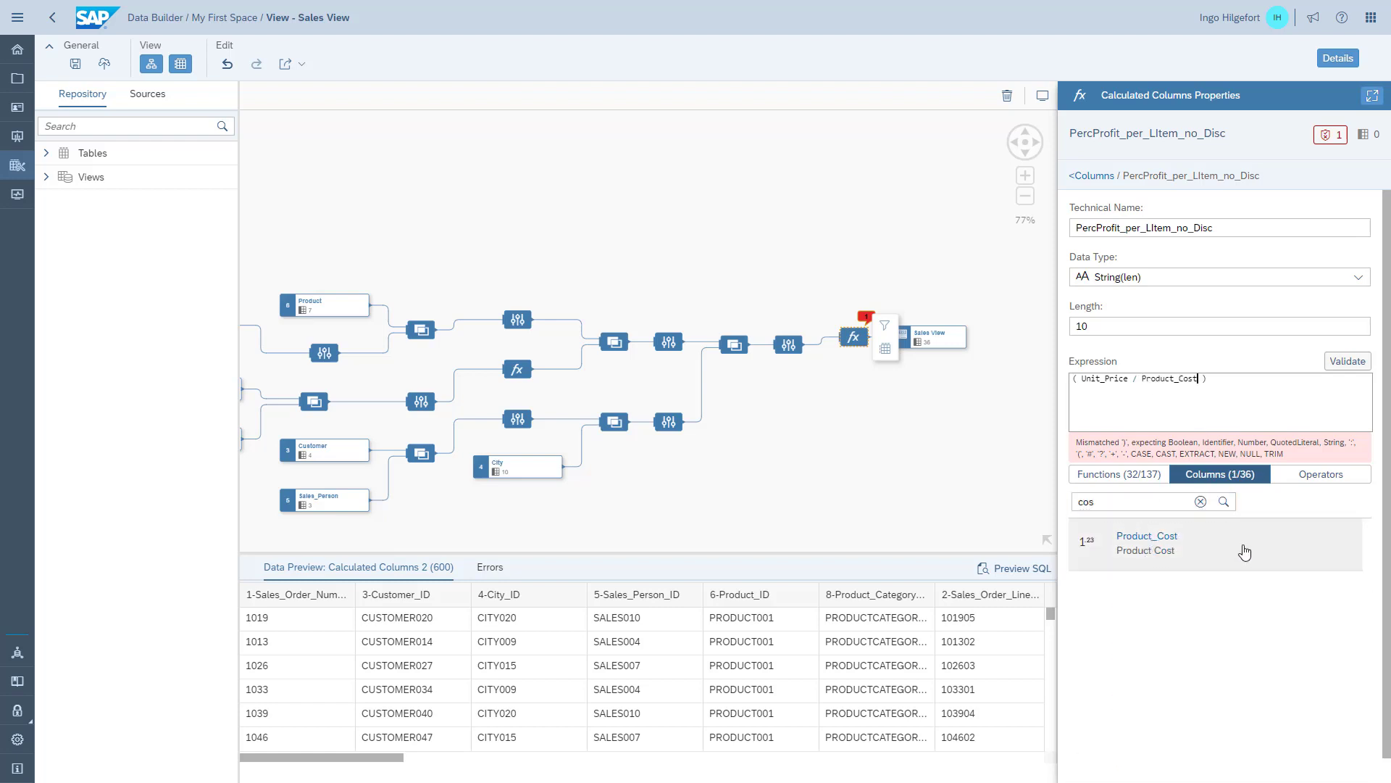
left_click(1347, 361)
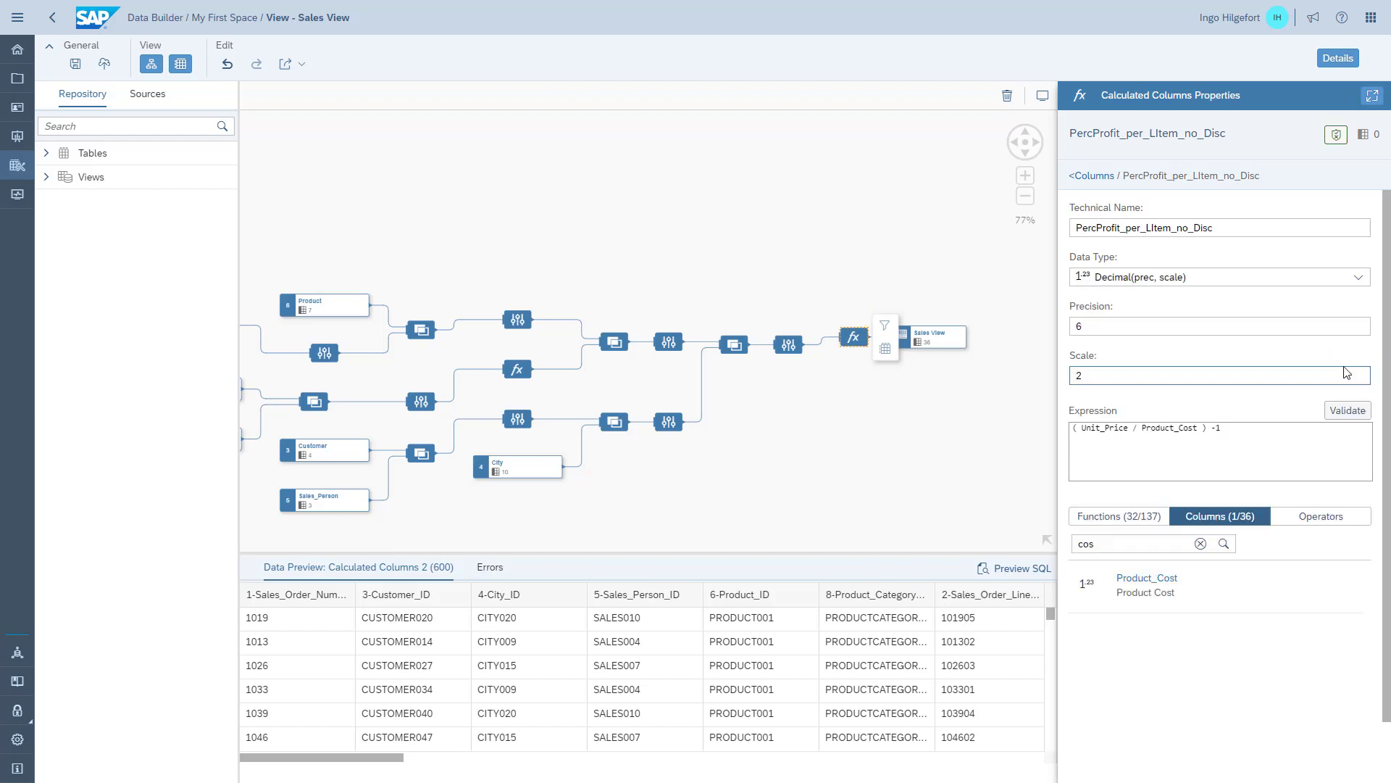
left_click(1094, 176)
left_click(1336, 186)
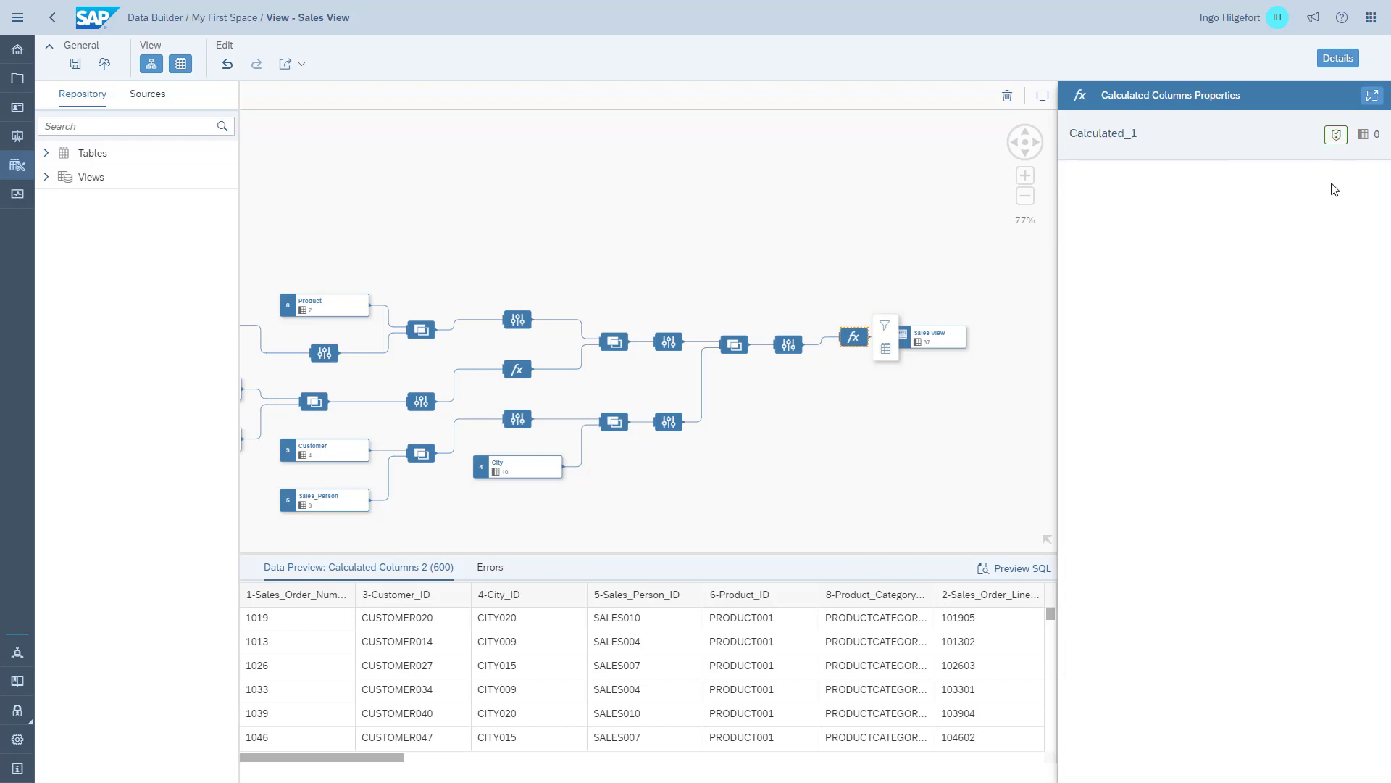
Step: Create column Profit_per_LItem_w_Disc with its discounted profit expression and validate it
double_click(1170, 229)
key("BackSpace")
type("Profit_per_LItem_w_Disc")
key("Tab")
left_click(1218, 402)
type("Order_Quantity * ( (Unit_Price * (1-Discount)) - Product_Cost  )")
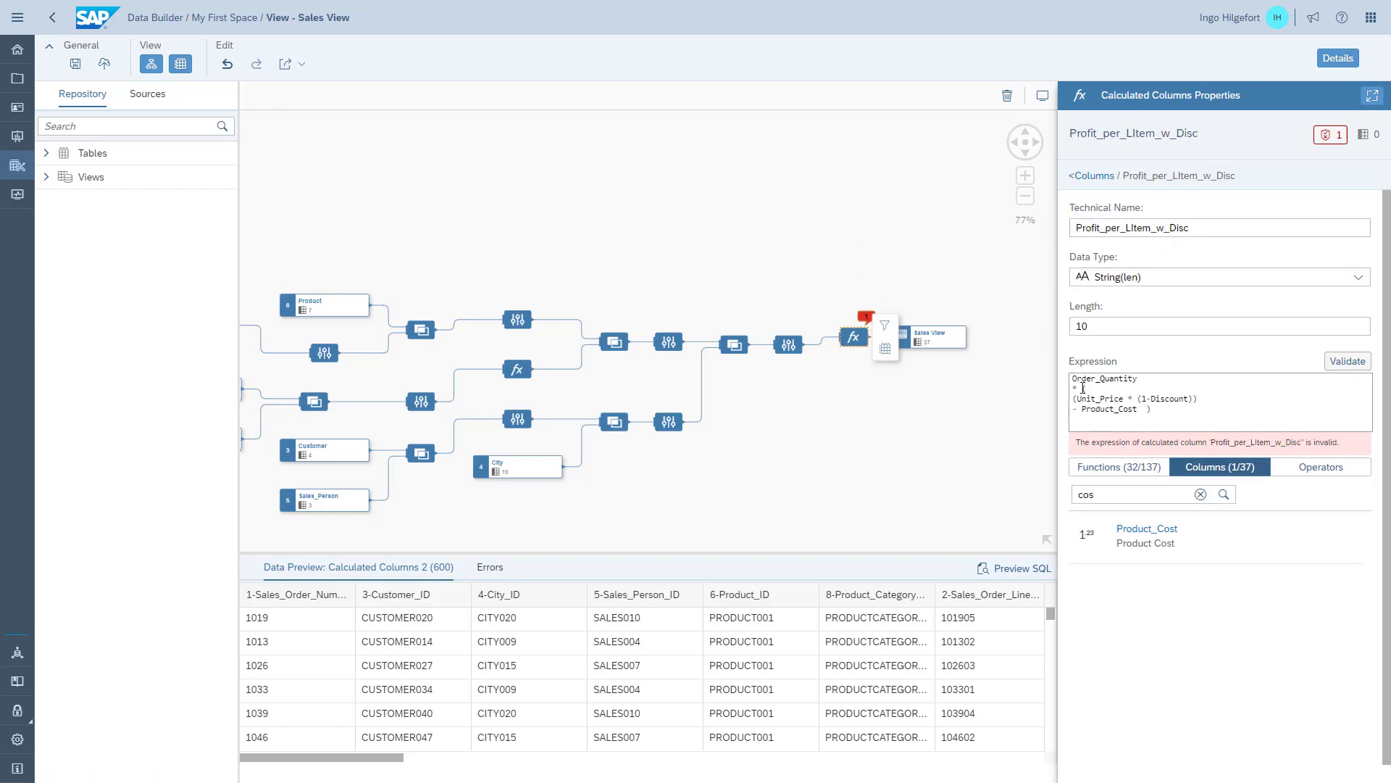
left_click(1336, 360)
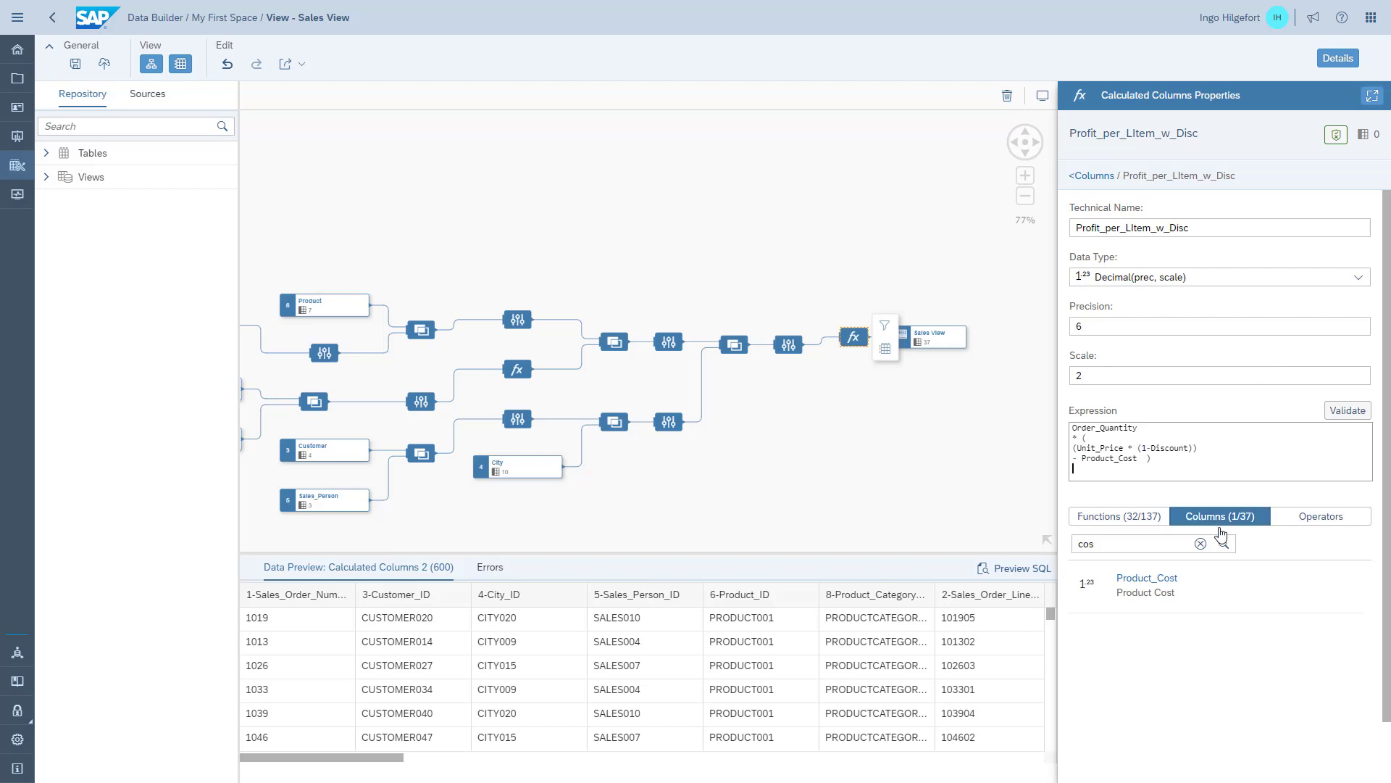
left_click(1201, 543)
left_click(1088, 179)
Step: Add PercProfit_per_LItem_w_Disc_ computing ((Unit_Price * (1-Discount)) / Product_Cost) - 1, validated
left_click(1346, 178)
double_click(1155, 226)
type("PercProfit_per_LItem_w_Disc_")
left_click(1189, 395)
type("((Unit_Price * (1-Discount)) / Product_Cost  ) -1")
left_click(1348, 362)
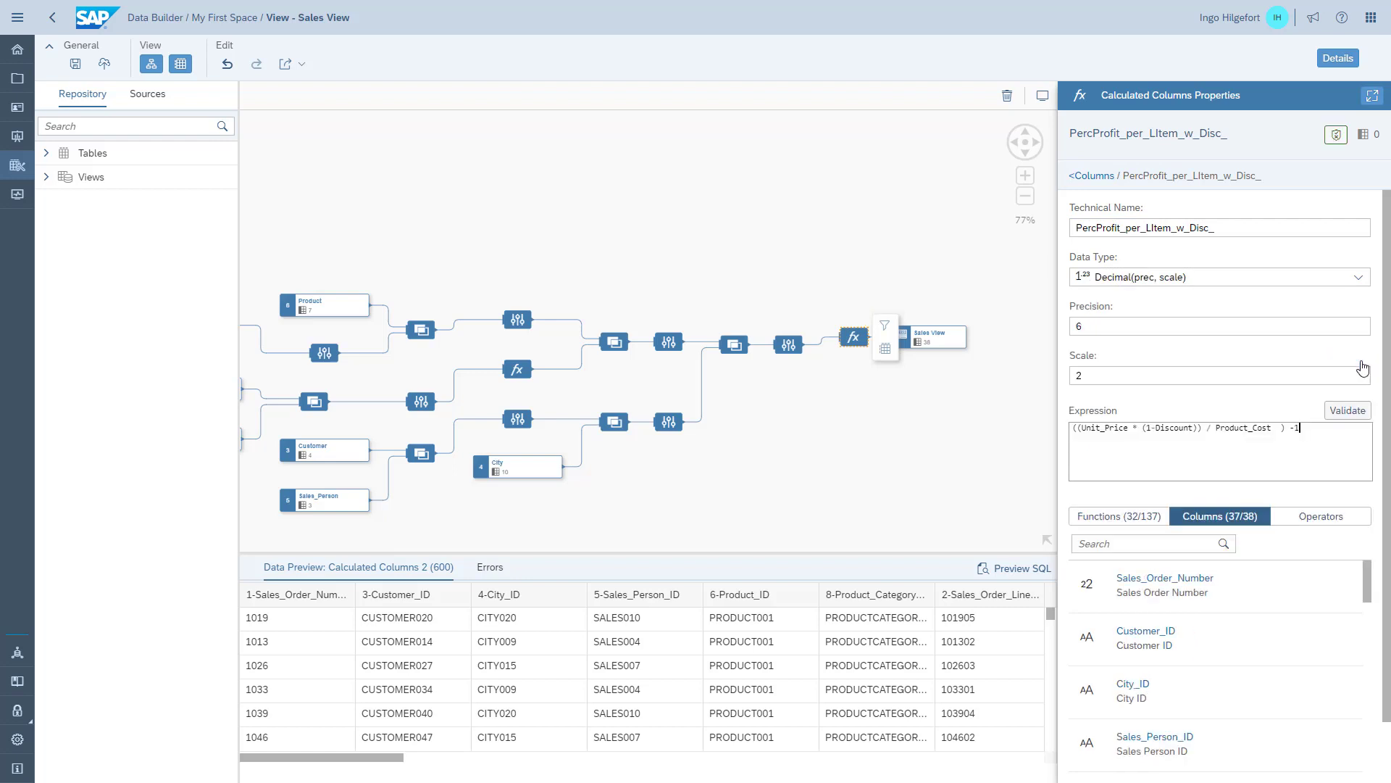
left_click(1094, 176)
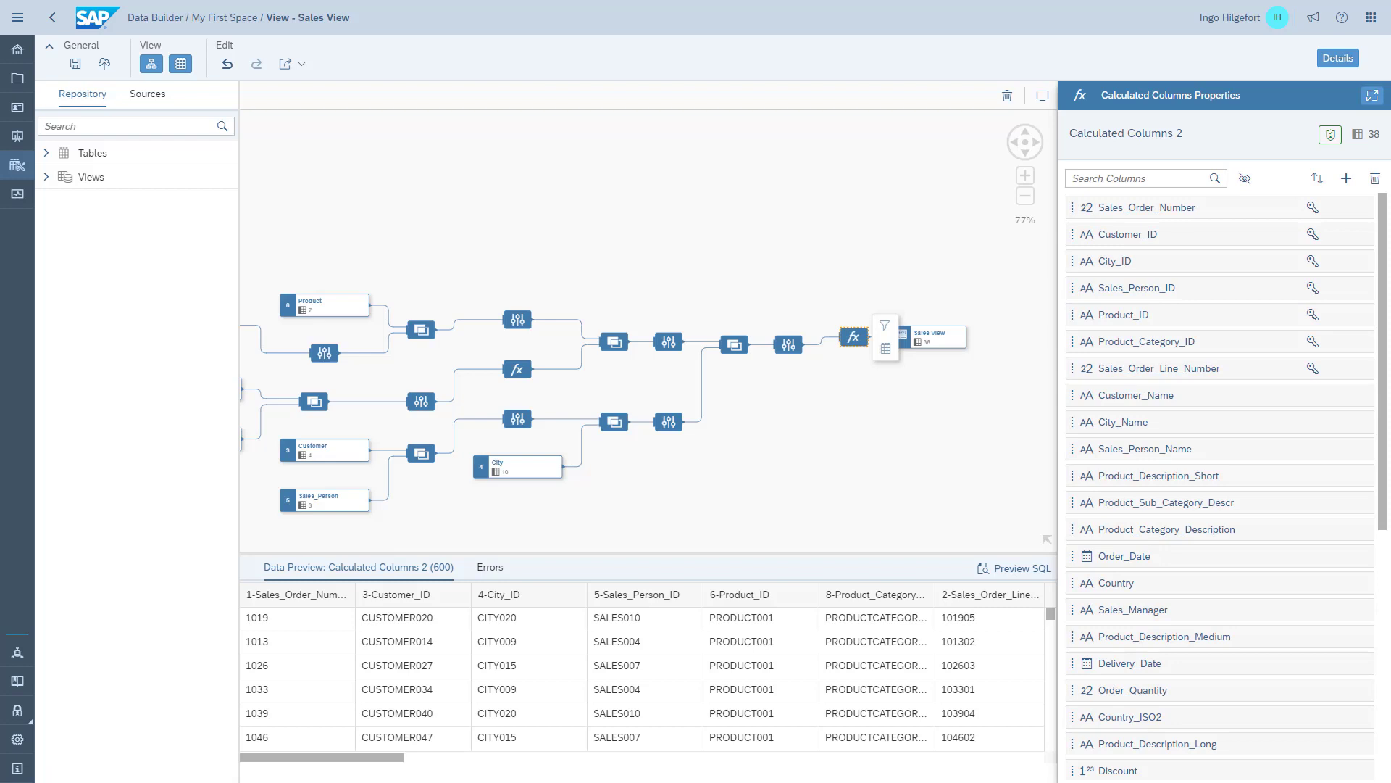
left_click(946, 347)
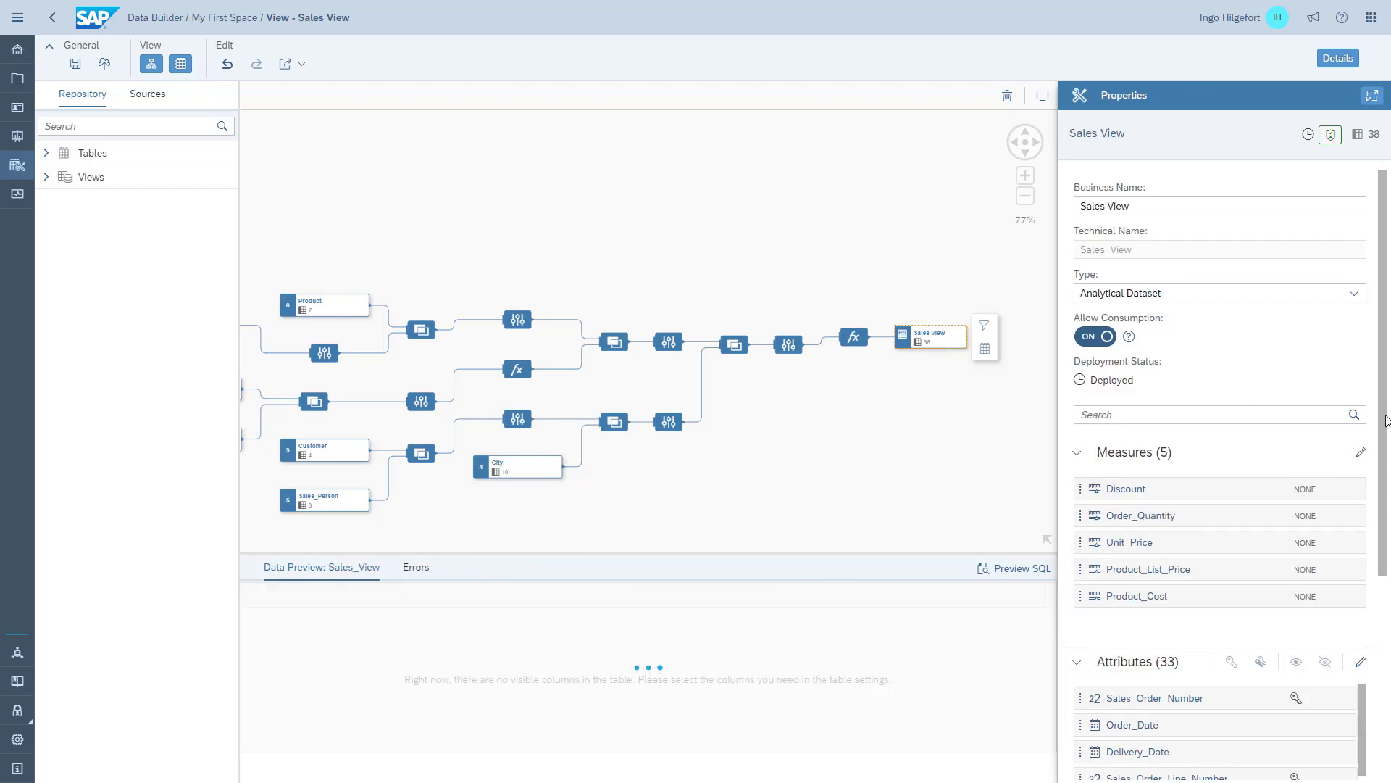
Step: Change Delivery_Time_in_Days and the four profit columns to measures
scroll(1328, 456, "down", 1)
scroll(1323, 460, "down", 10)
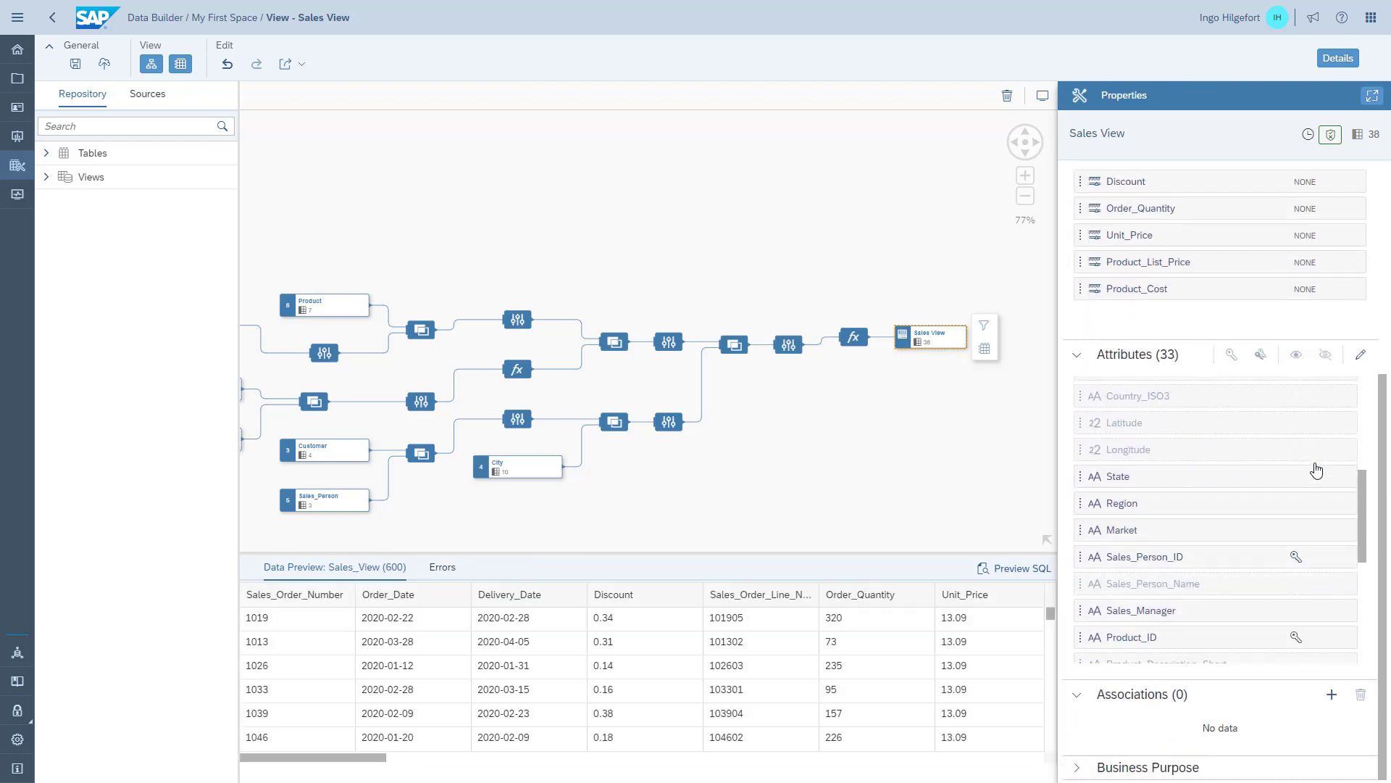
mouse_move(1318, 467)
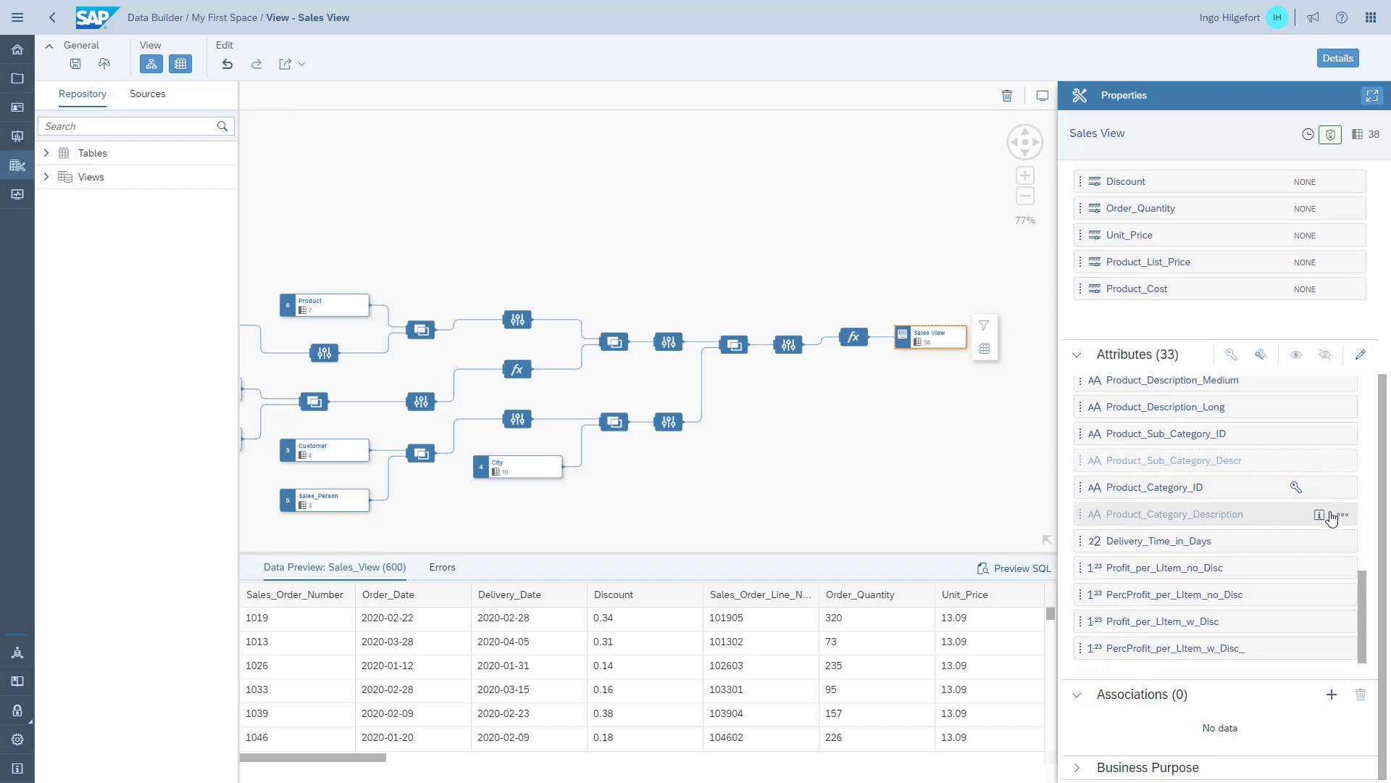
mouse_move(1343, 549)
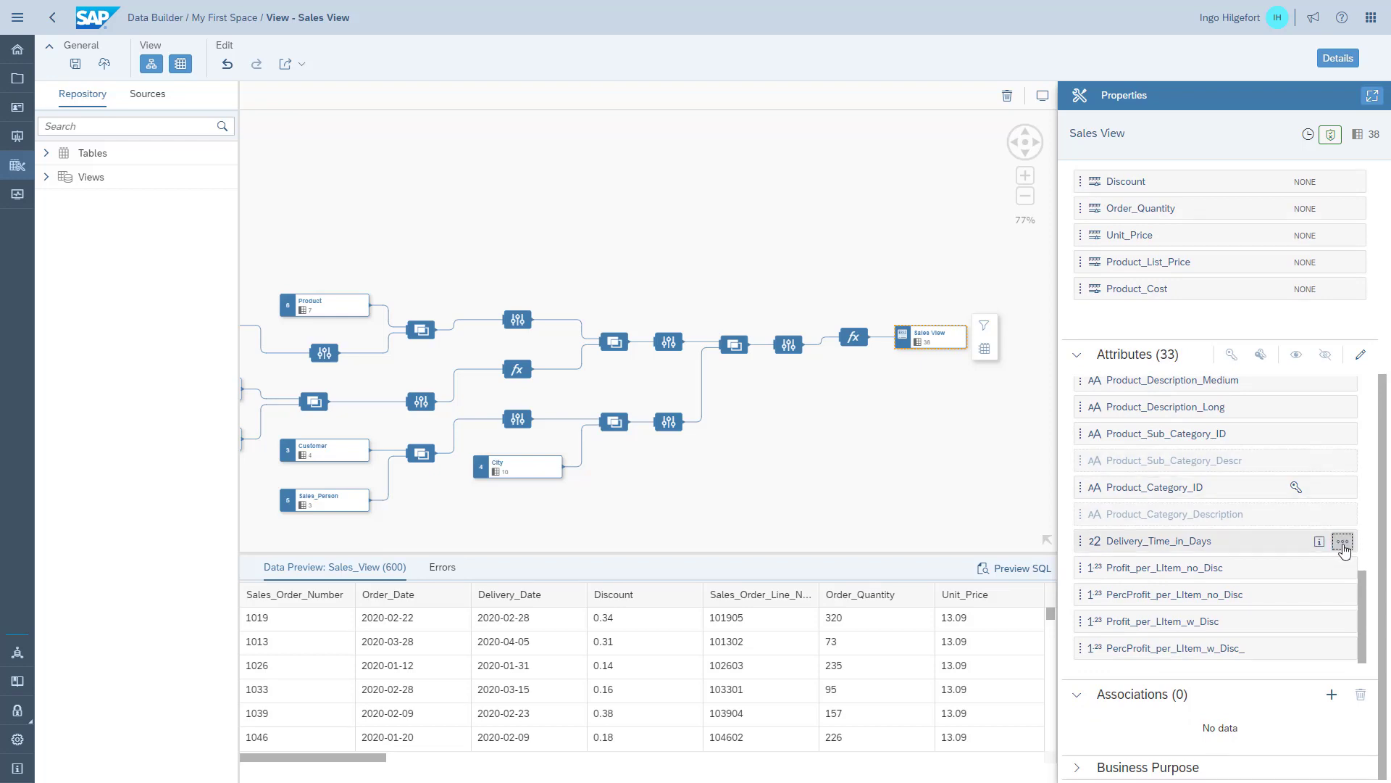
left_click(1342, 548)
left_click(1332, 561)
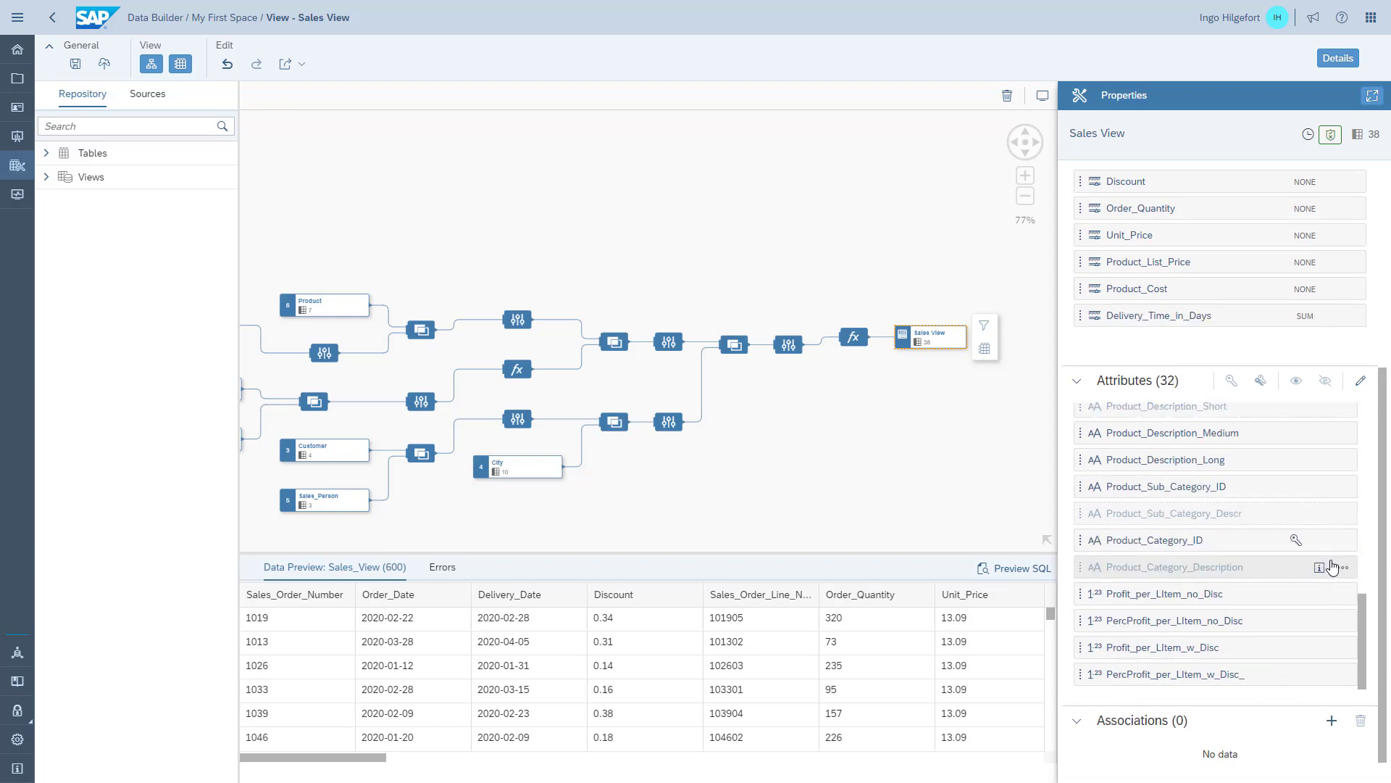
left_click(1343, 593)
left_click(1339, 615)
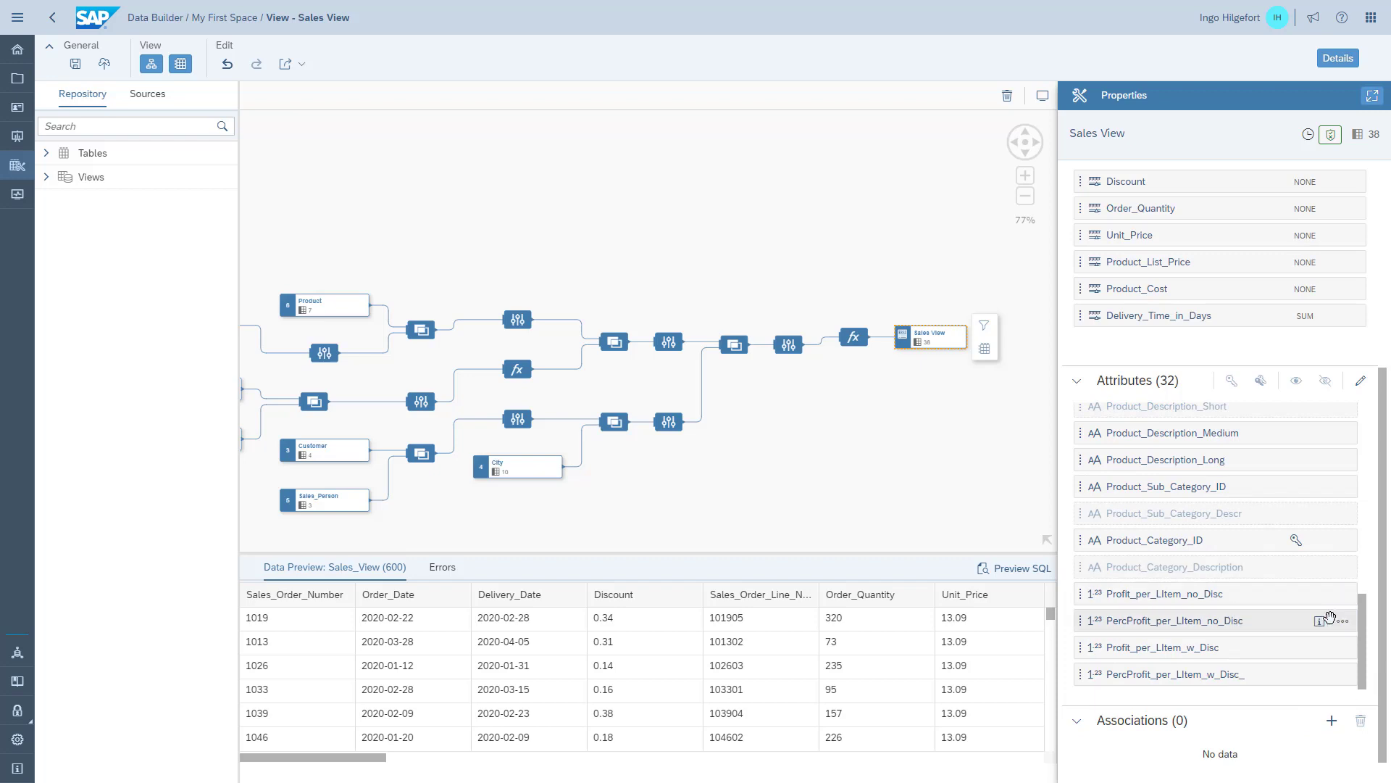
left_click(1340, 647)
left_click(1332, 663)
left_click(1342, 702)
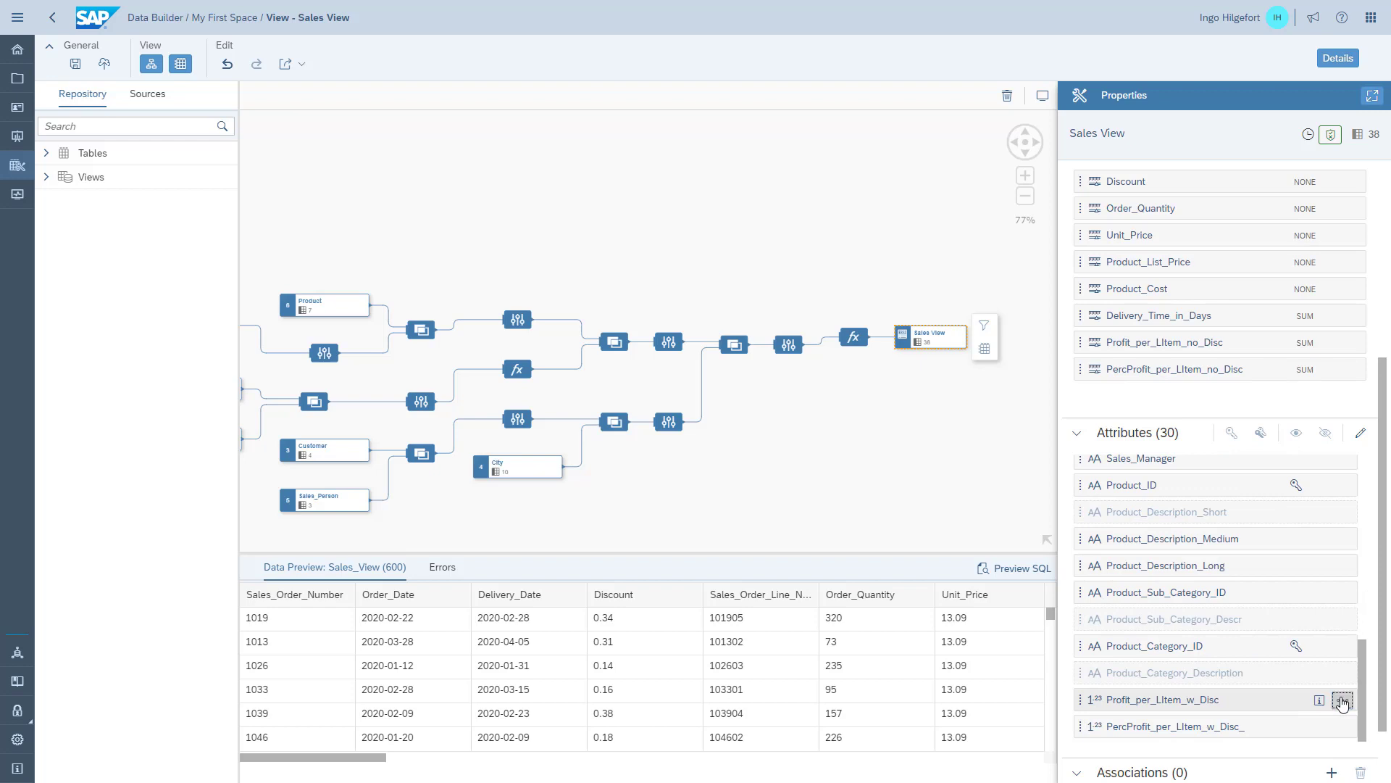
left_click(1332, 616)
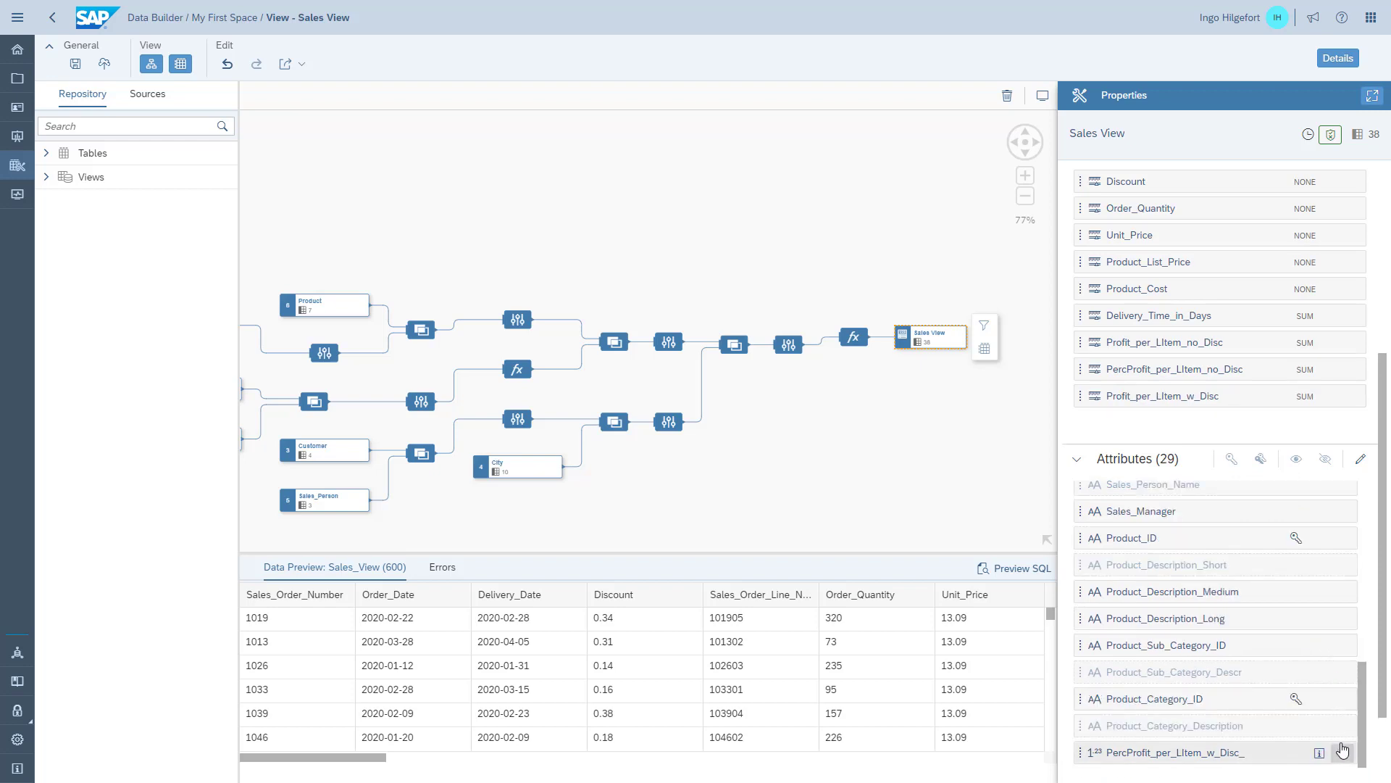
left_click(1343, 754)
left_click(1328, 662)
Step: Set aggregation to NONE for both PercProfit_per_LItem measures
left_click(1355, 374)
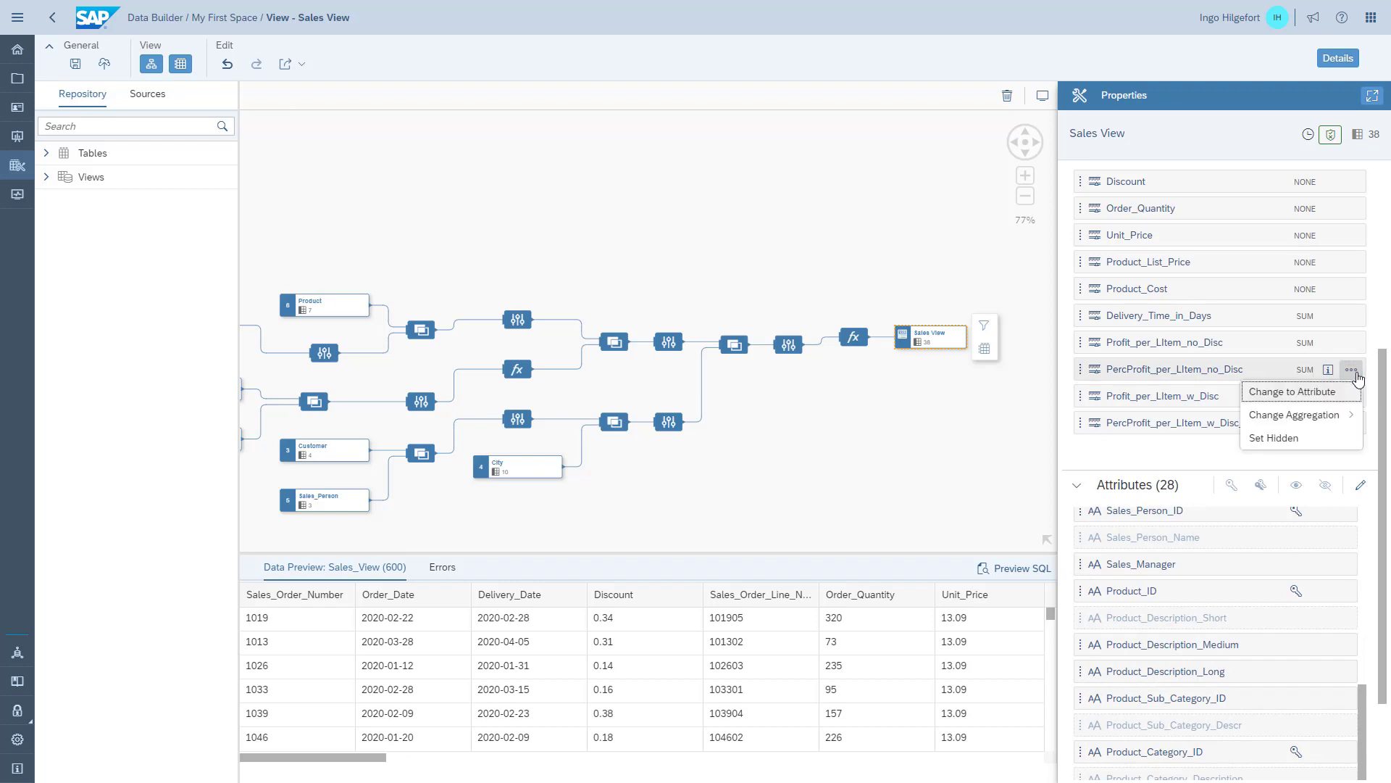
mouse_move(1344, 422)
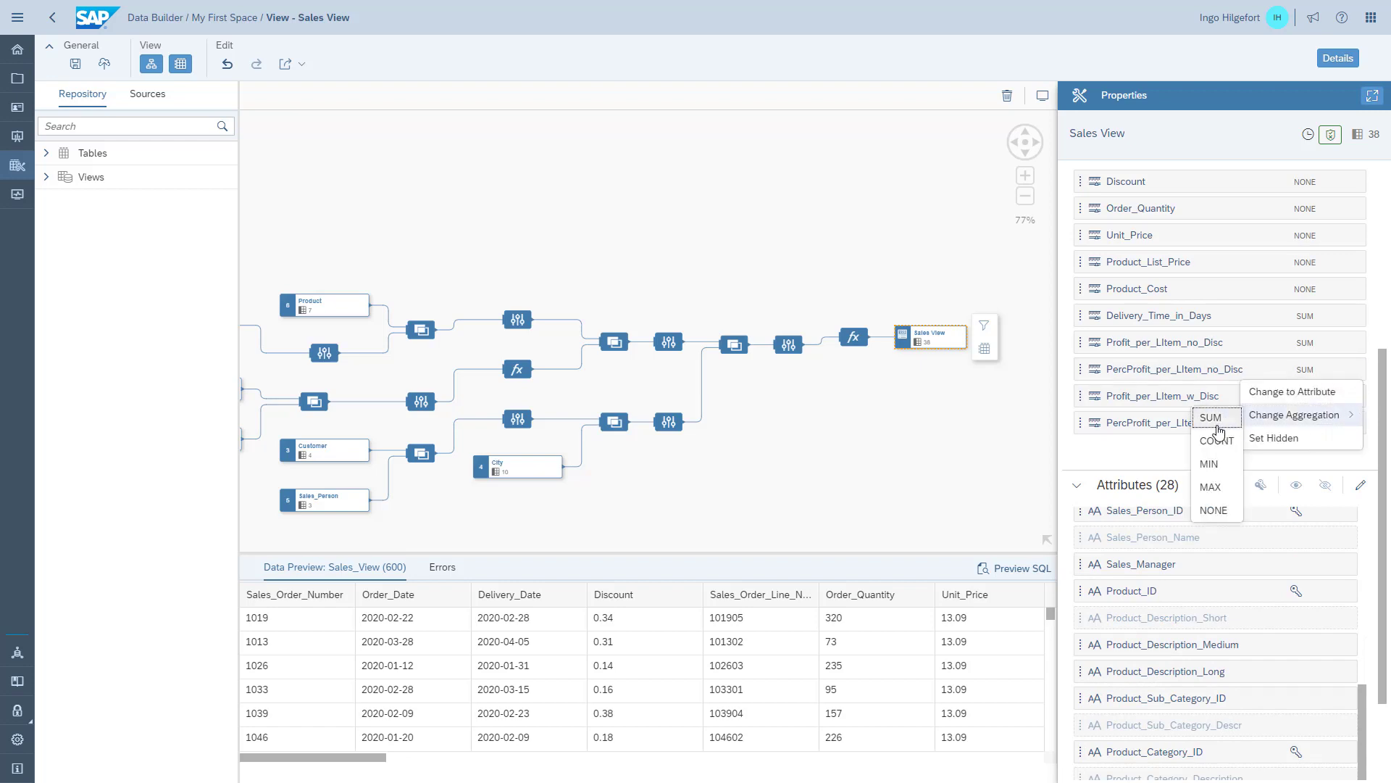
left_click(1212, 509)
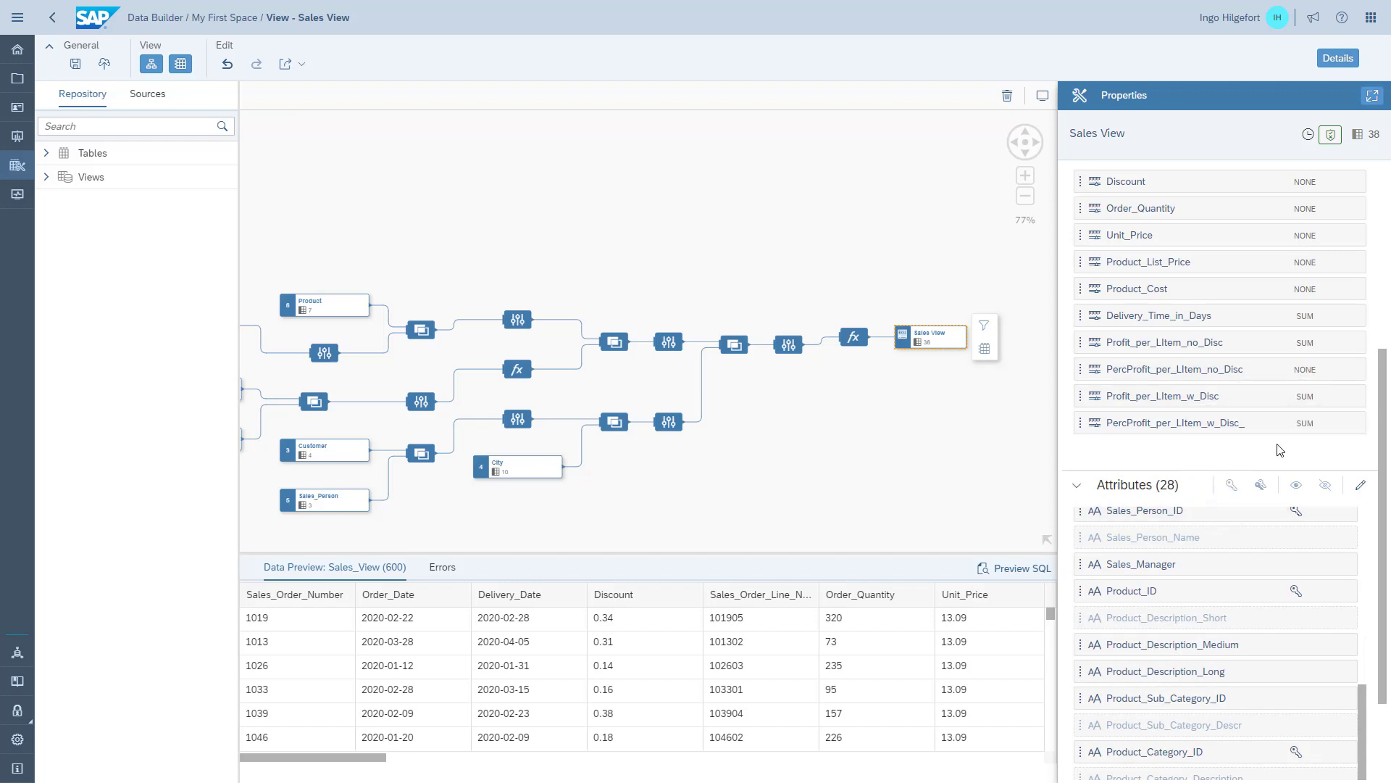
left_click(1352, 422)
mouse_move(1297, 469)
left_click(1211, 565)
scroll(1390, 270, "up", 5)
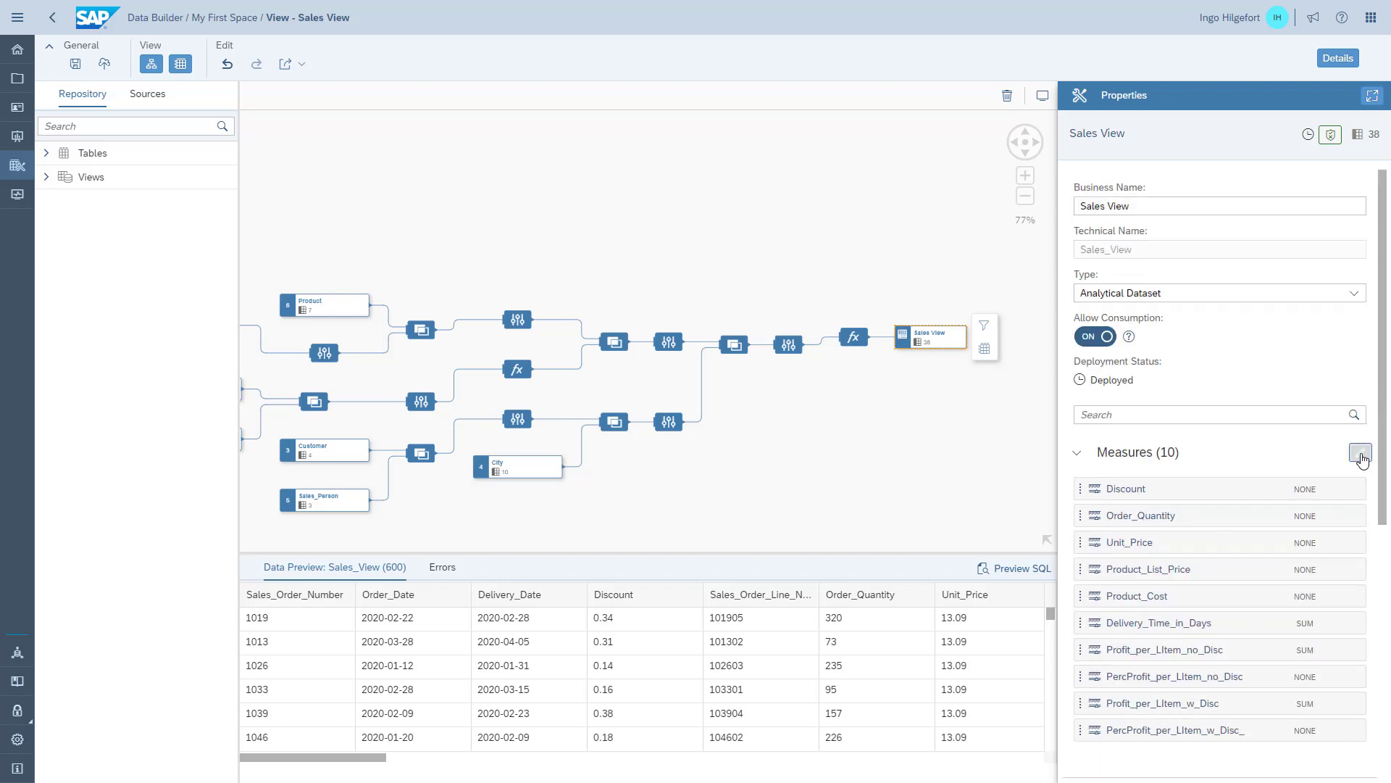
Step: Give the new measures business names like 'Profit in % per Line Item with Discount'
left_click(1360, 454)
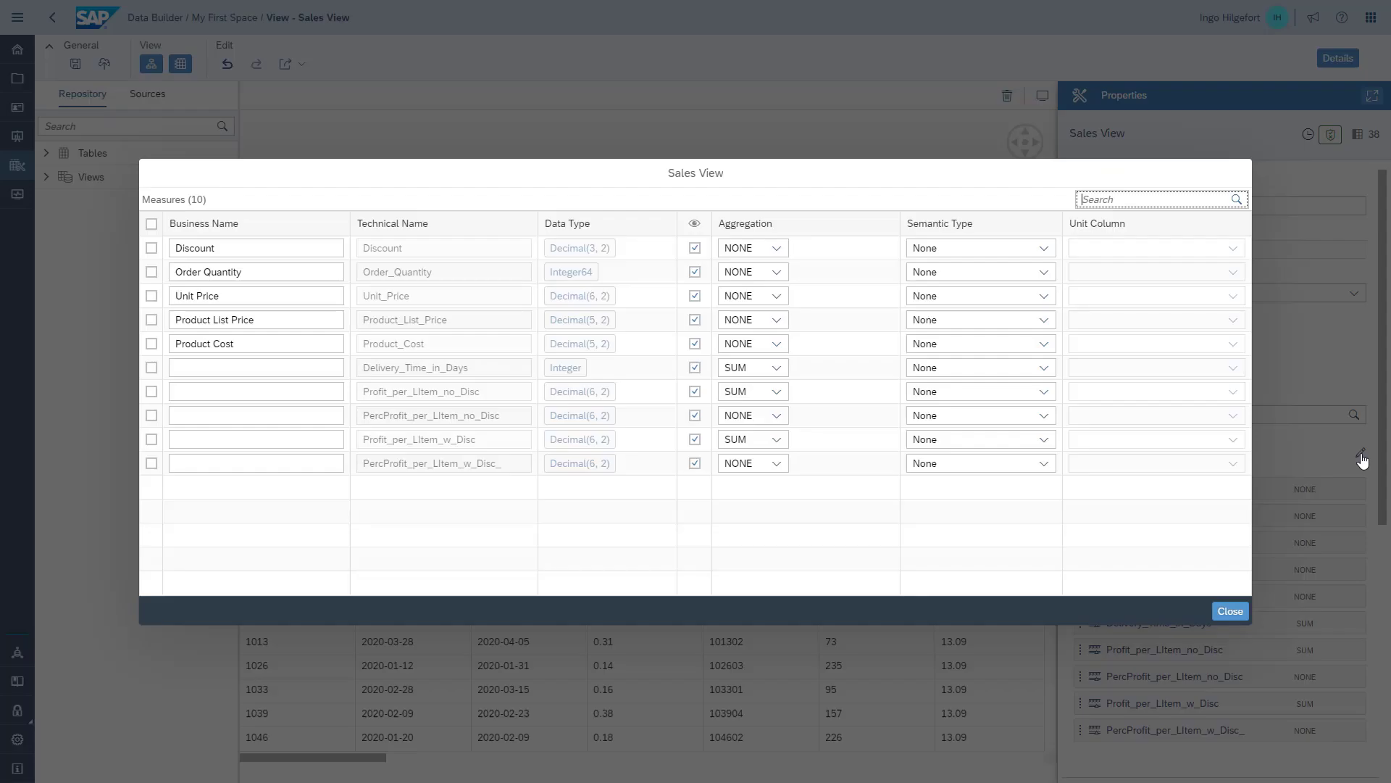
left_click(210, 367)
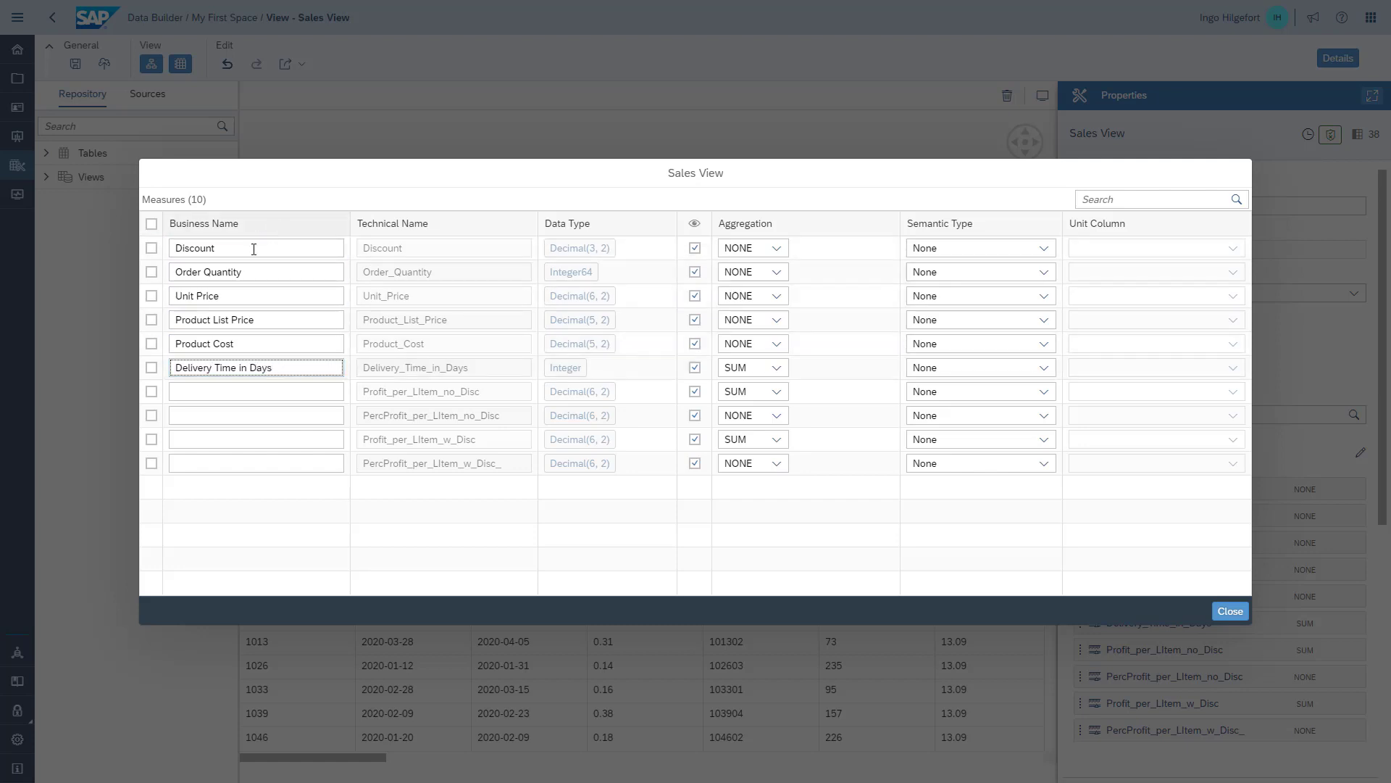
left_click(193, 392)
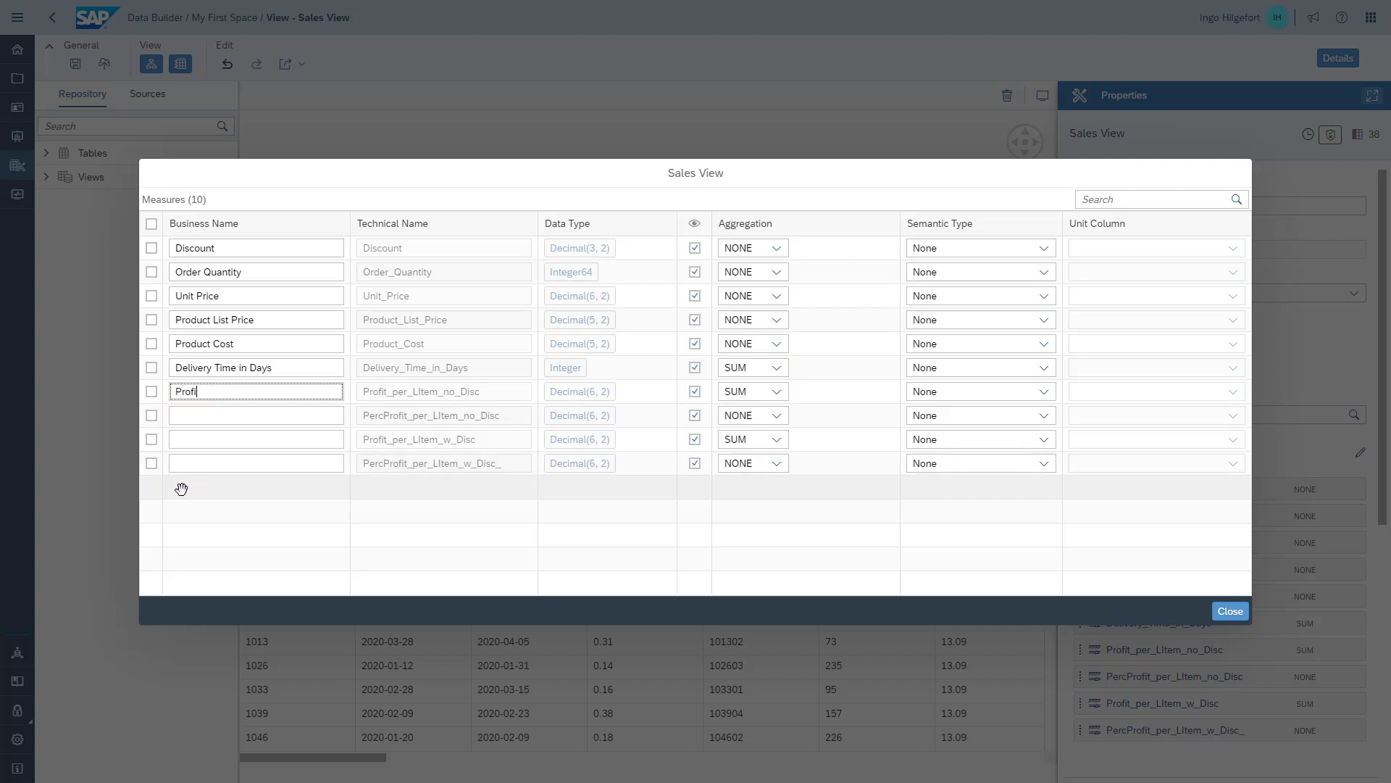
type("Profit per Line Item without Discount")
key("Tab")
key("Tab")
key("Tab")
key("Tab")
key("Tab")
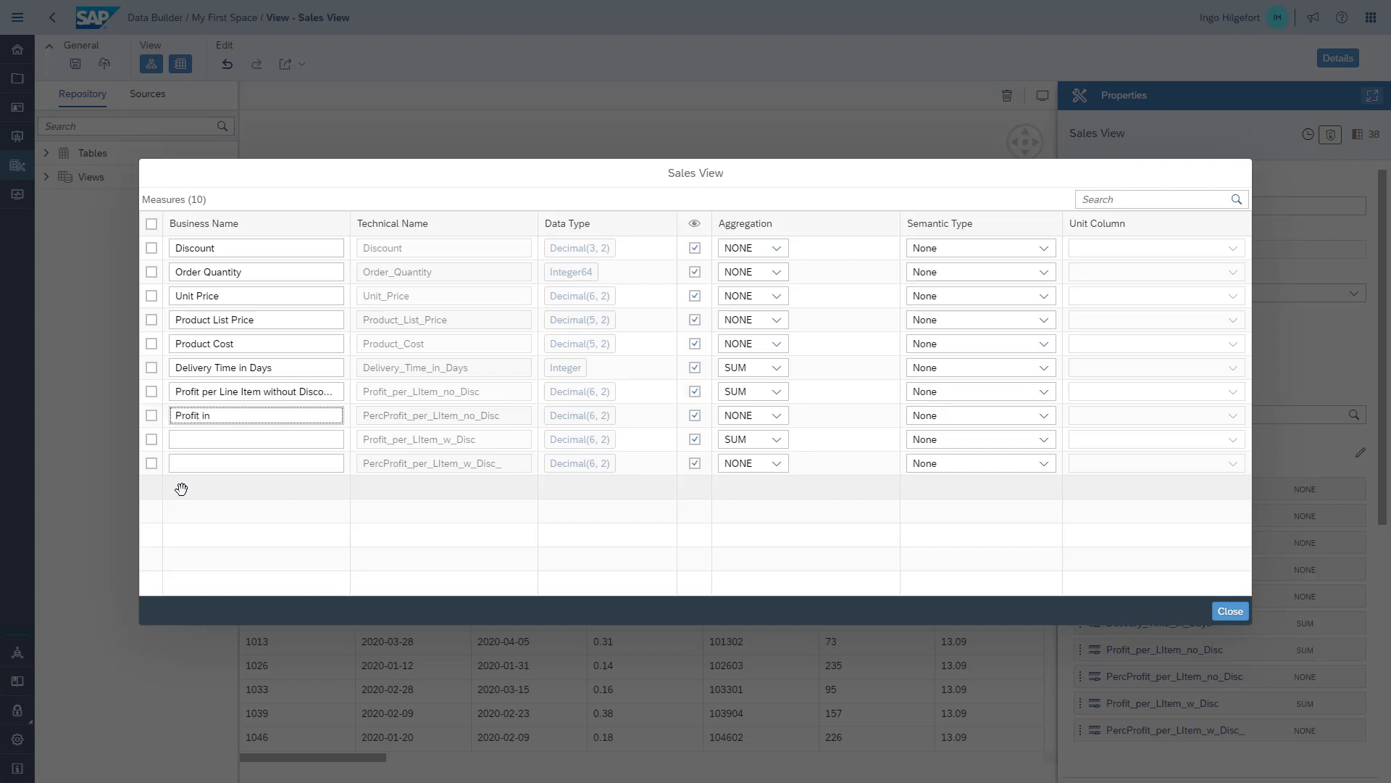
type("Profit in % per Line Item without Discount")
key("Tab")
key("Tab")
key("Tab")
key("Tab")
key("Tab")
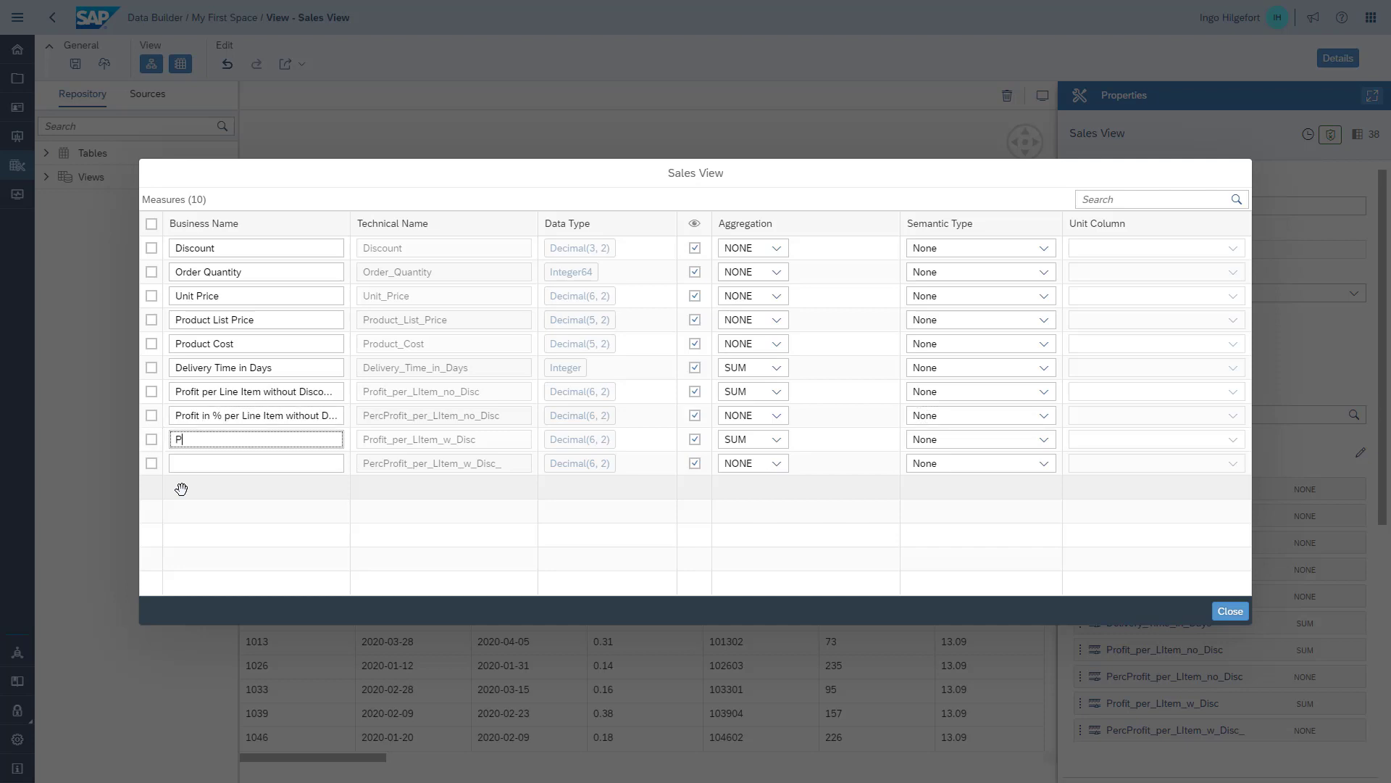
type("Profit per Line Item with Discount")
key("Tab")
key("Tab")
key("Tab")
key("Tab")
key("Tab")
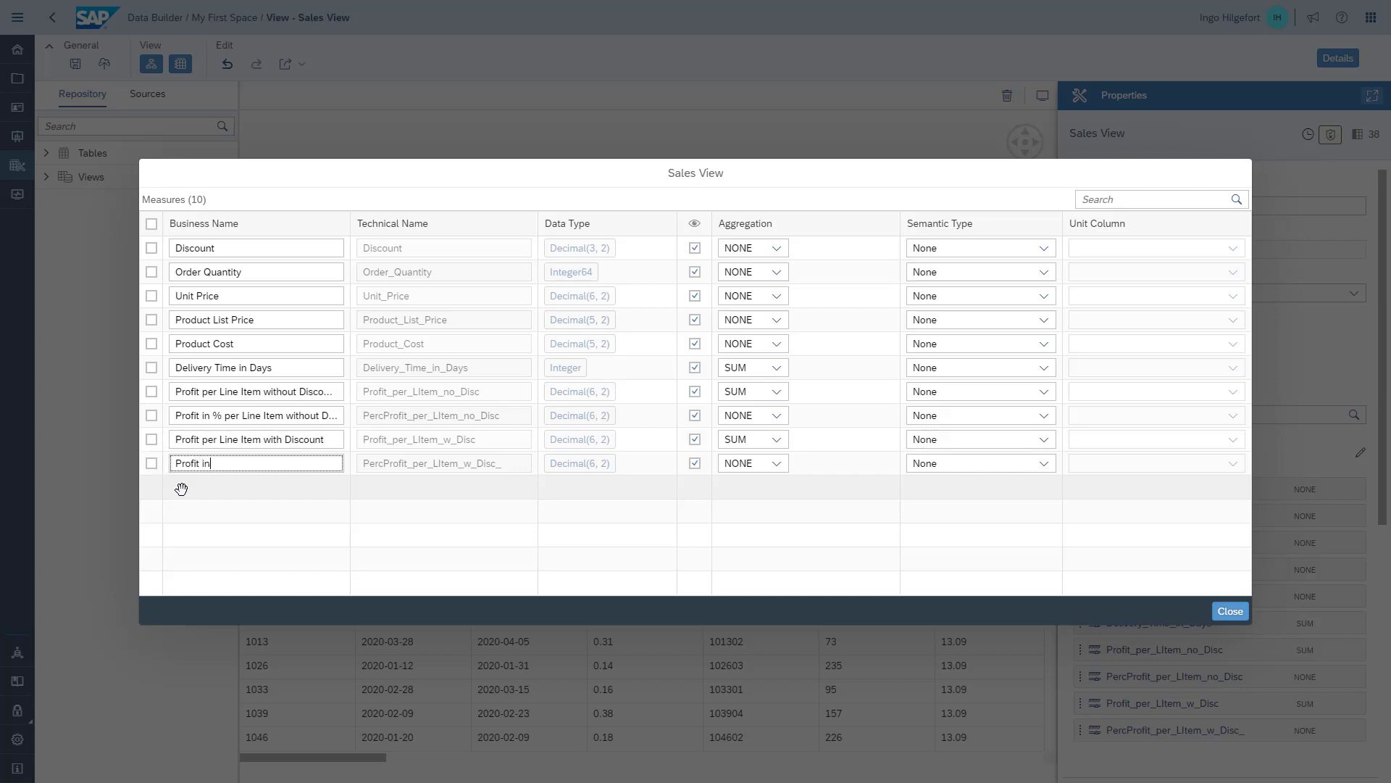
type("Profit in % per Line Item with Discount")
key("Tab")
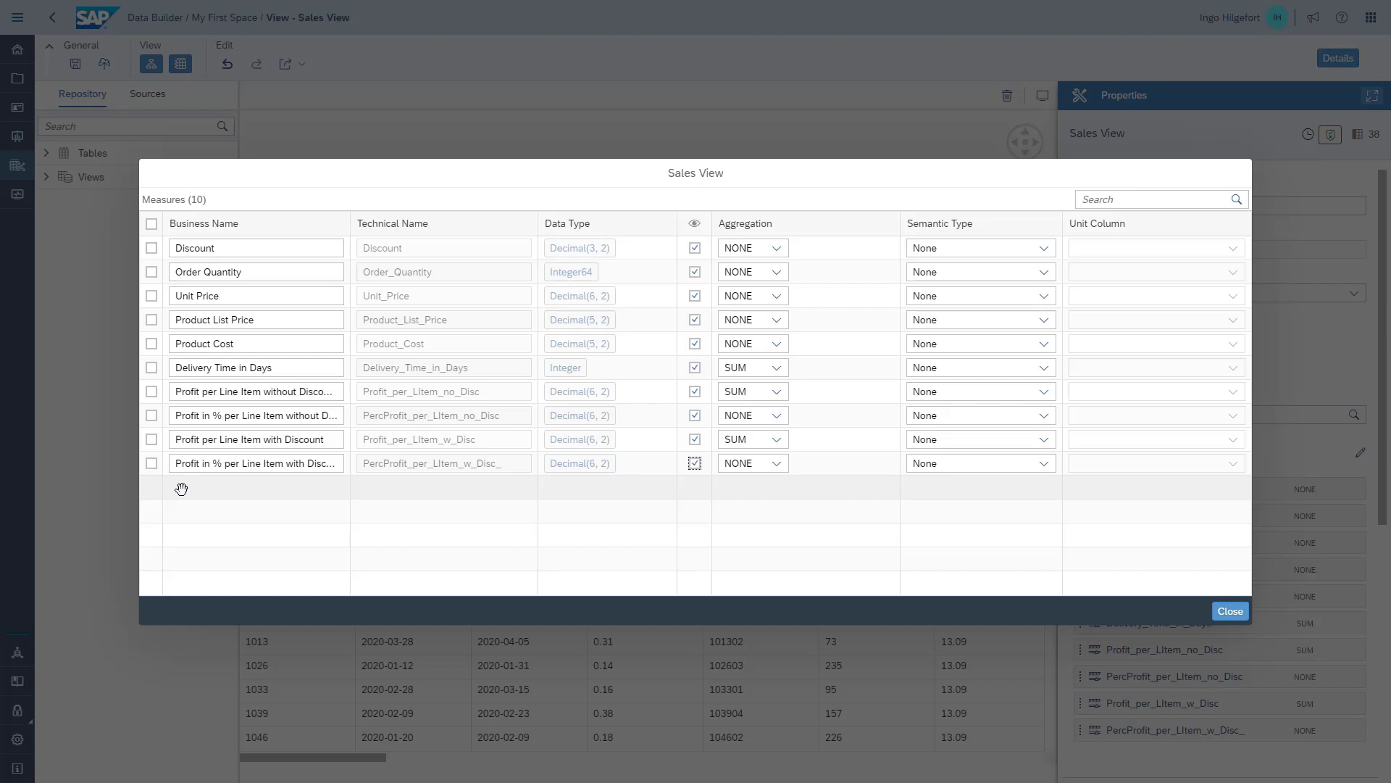
left_click(1229, 610)
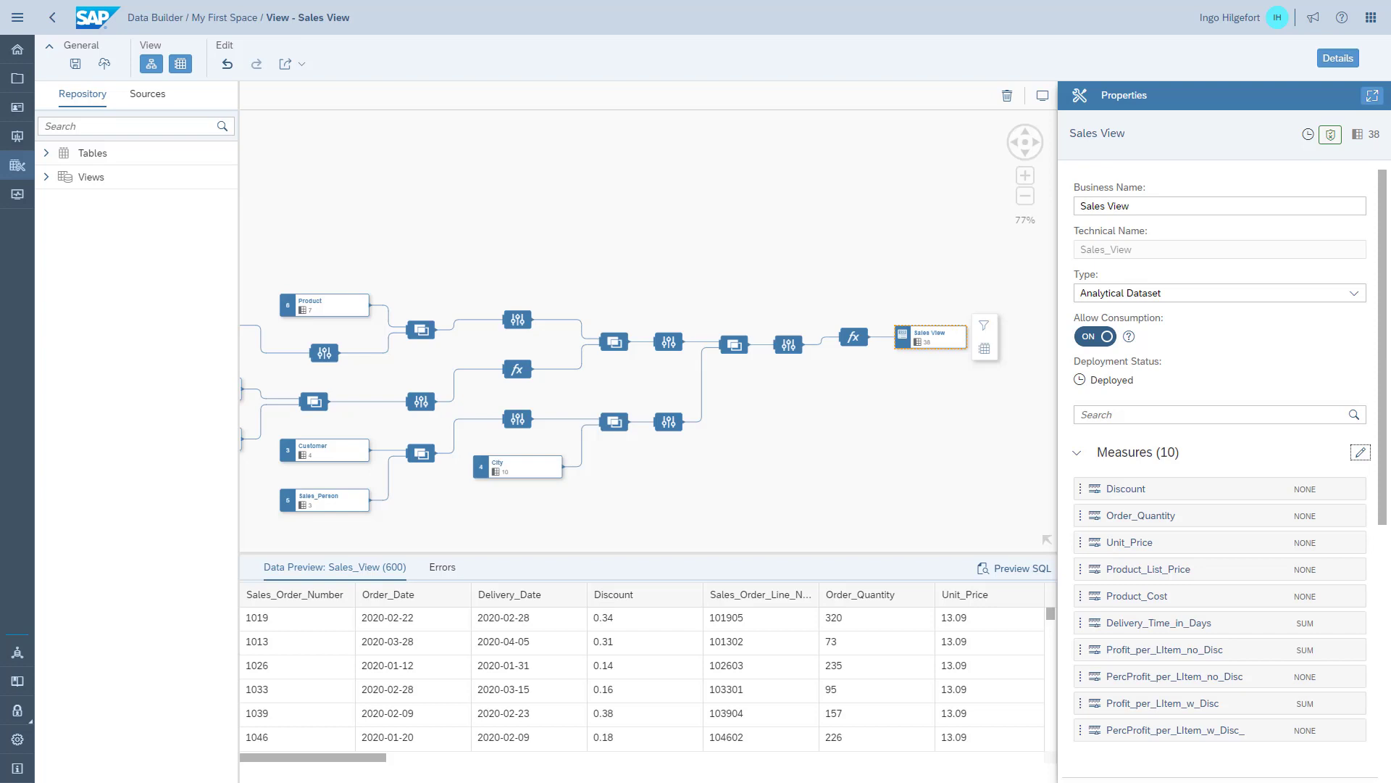
Step: Save the Sales View with its new profit measures and start its deployment
left_click(81, 66)
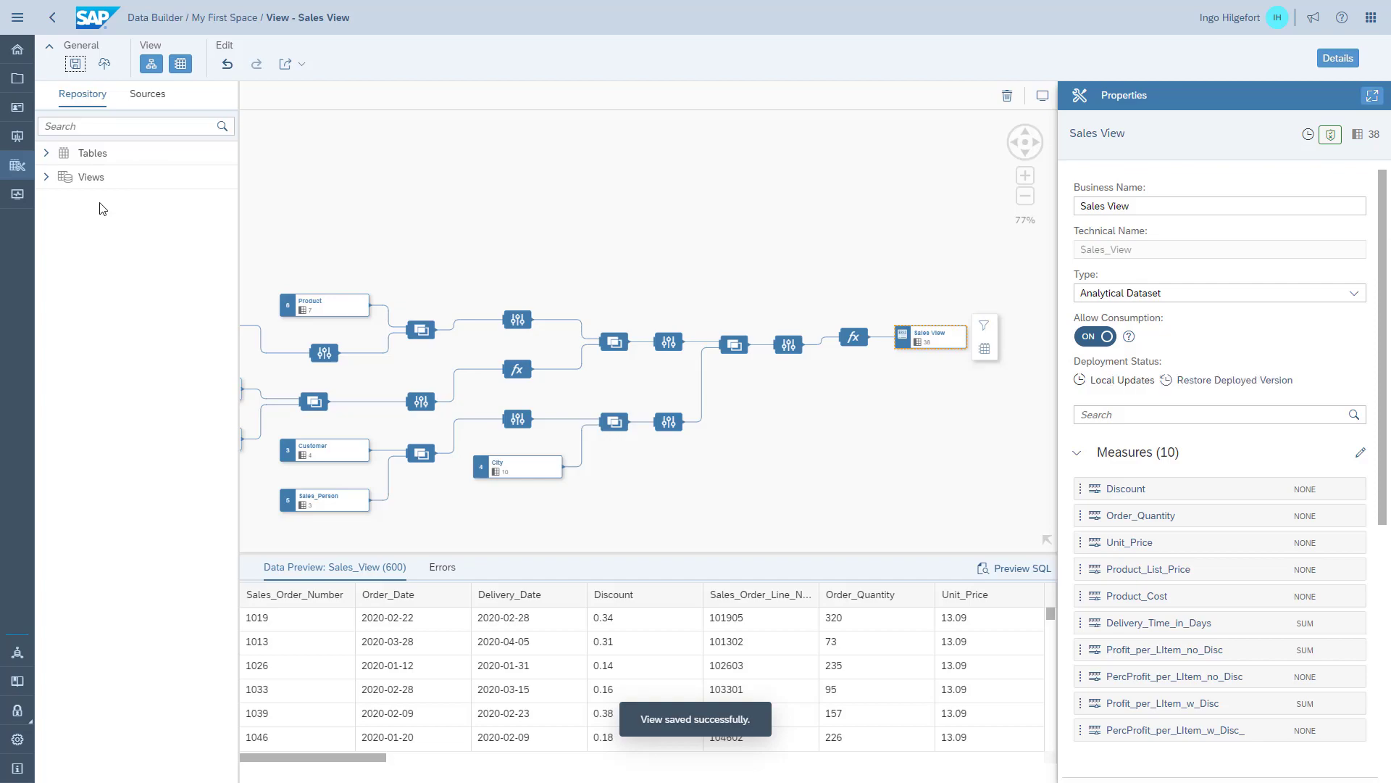
left_click(105, 64)
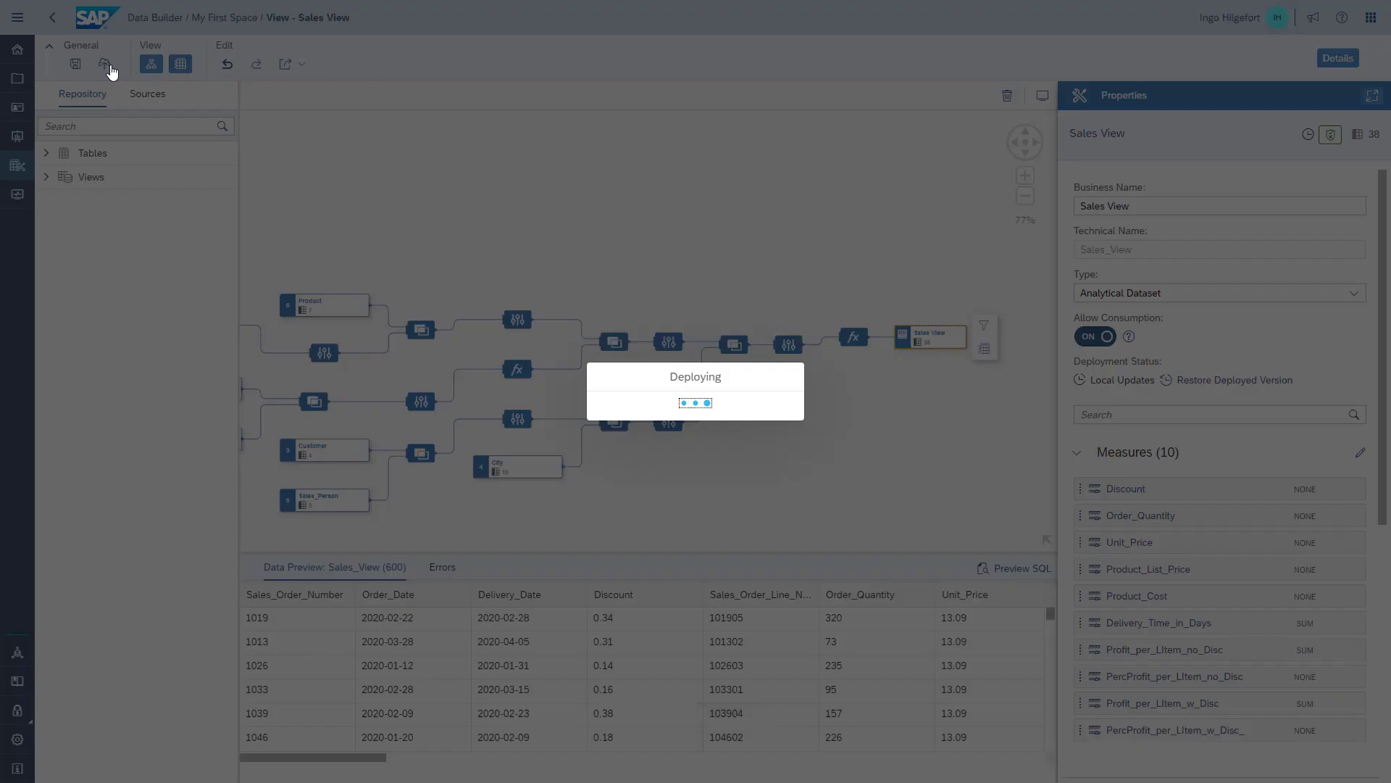